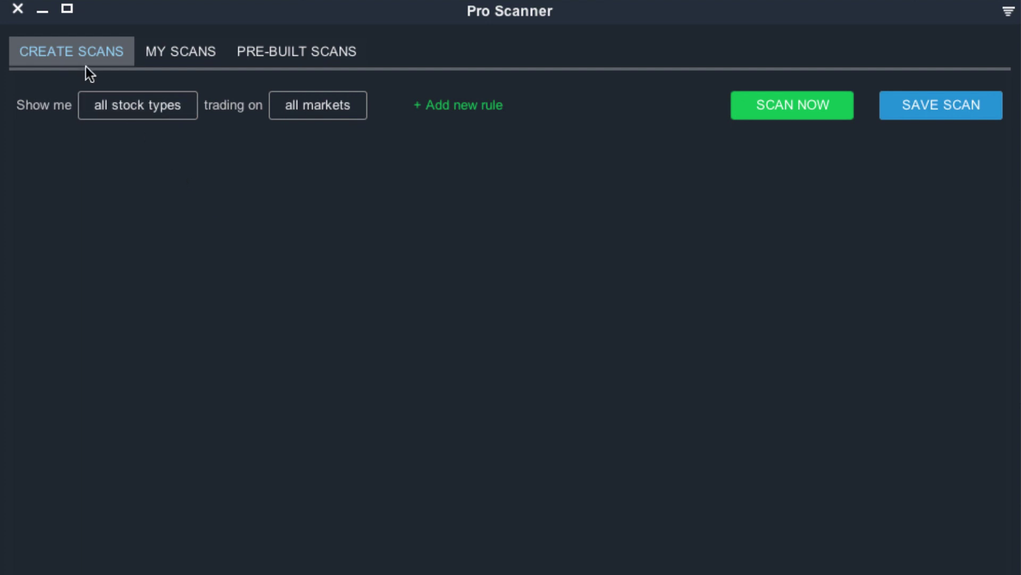
# - Browse the saved and pre-built scan lists, then return to the new scan
pyautogui.click(190, 59)
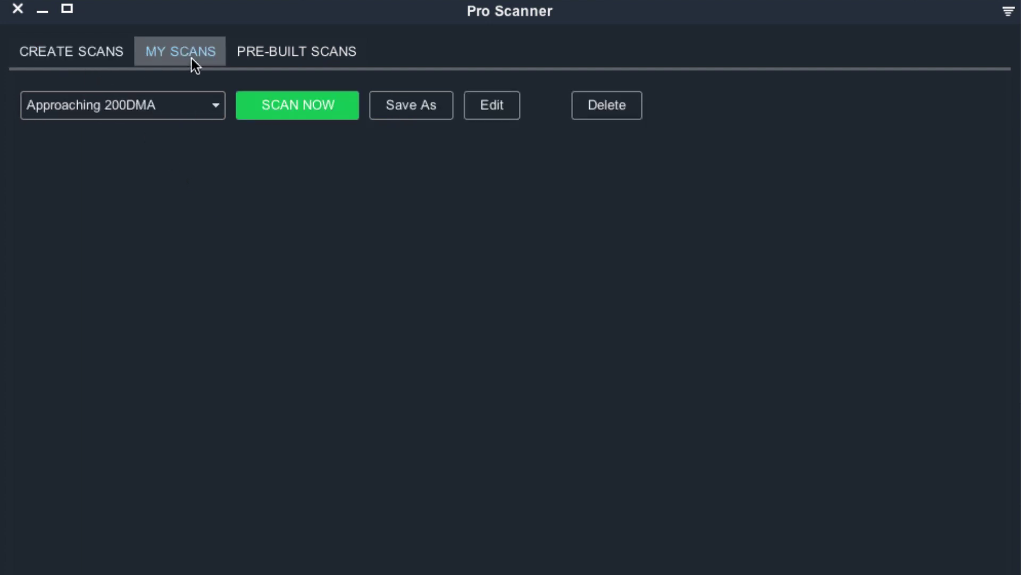
pyautogui.click(267, 56)
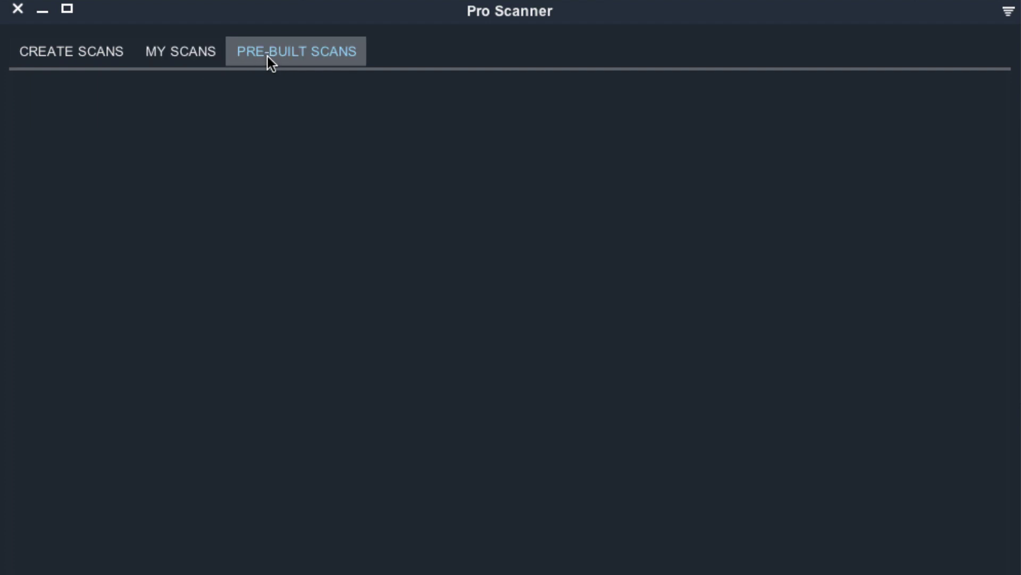
pyautogui.click(162, 60)
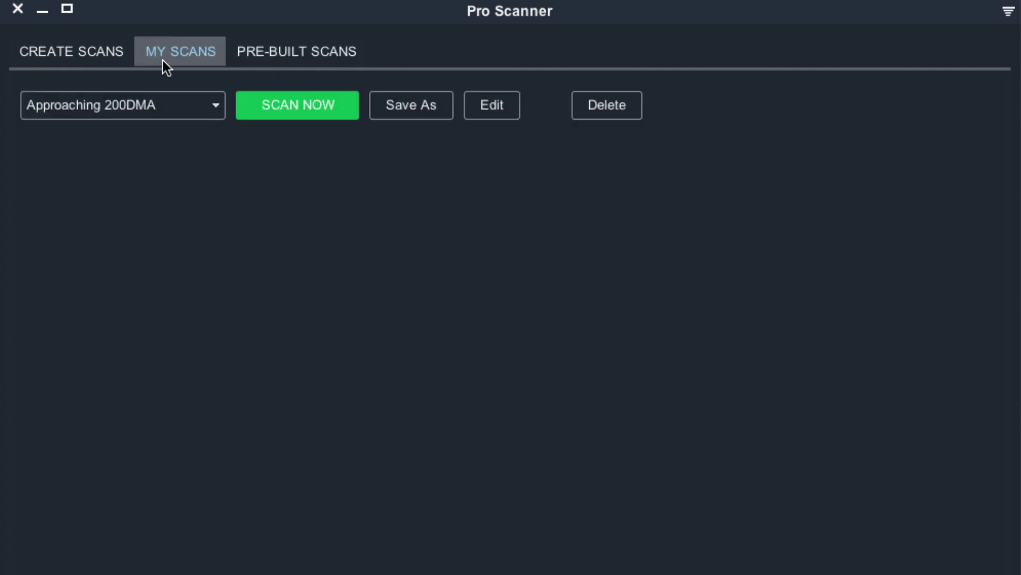
pyautogui.click(168, 112)
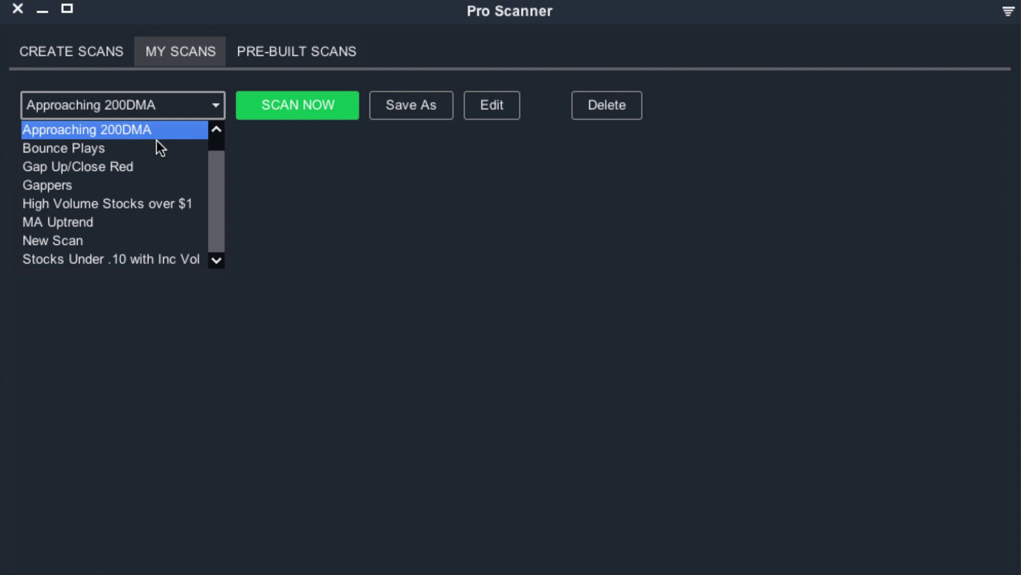
pyautogui.click(76, 52)
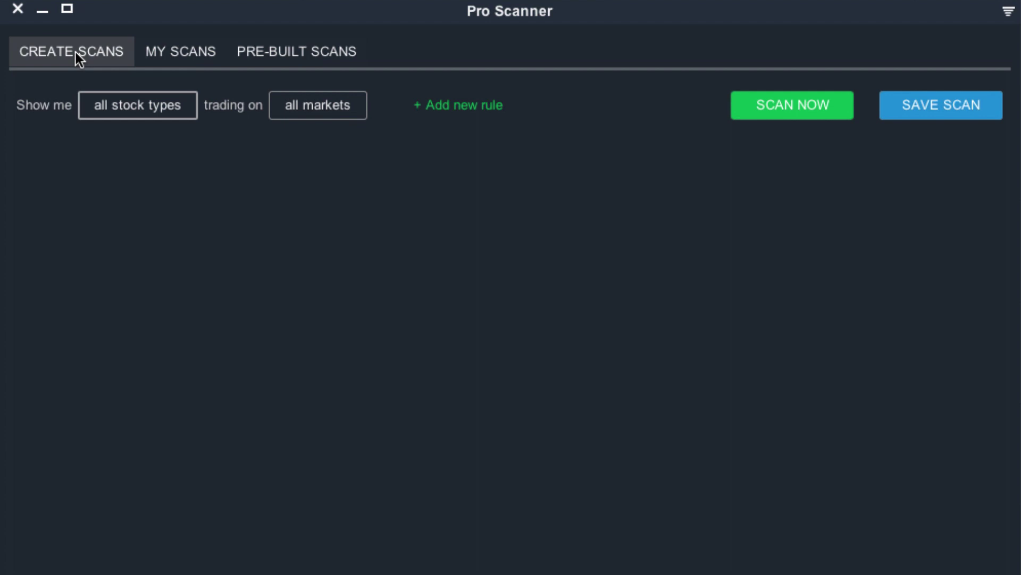
# - Review the stock-type and market filters unchanged, then add a blank first rule
pyautogui.click(123, 104)
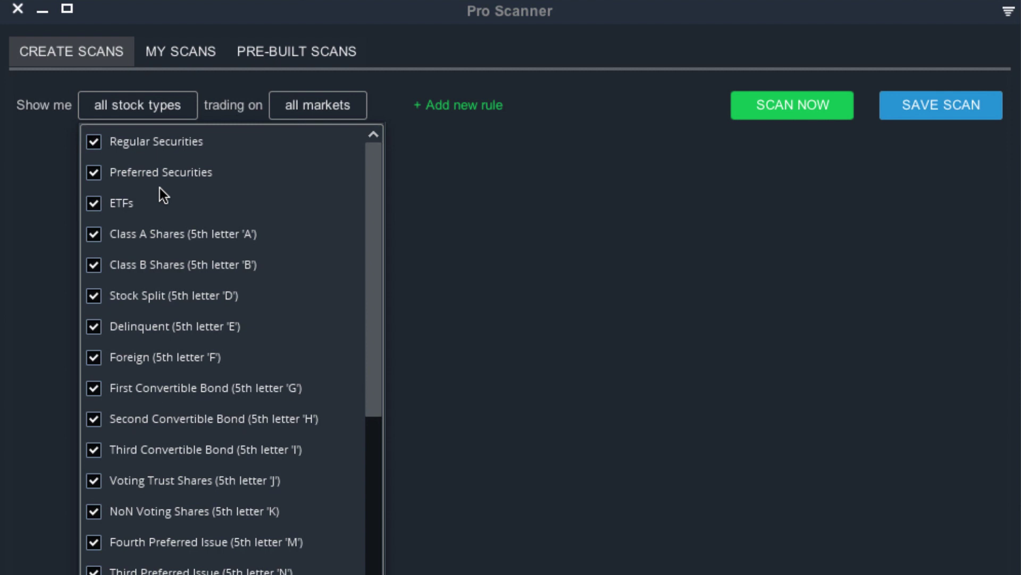
pyautogui.click(340, 105)
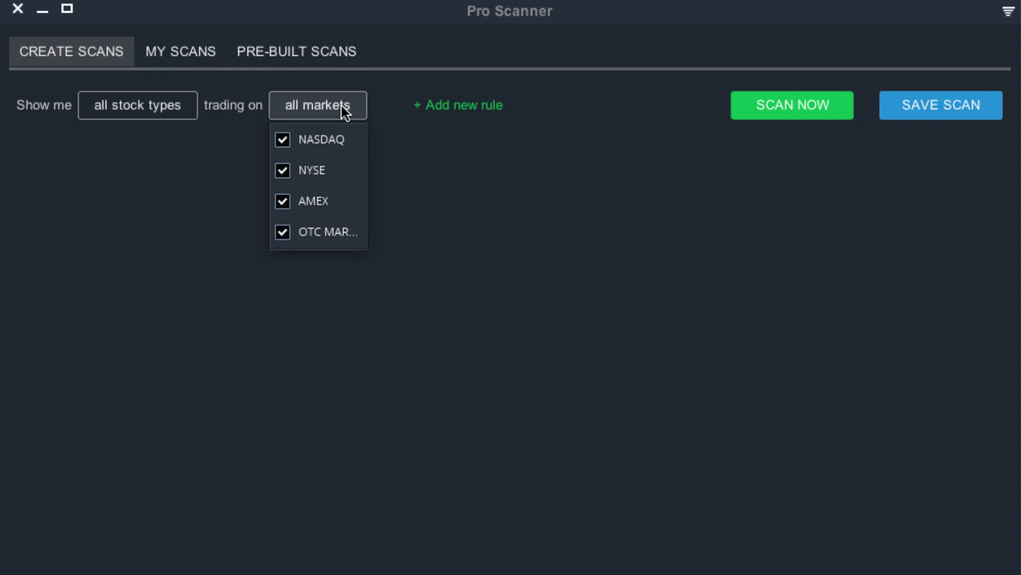
pyautogui.click(341, 105)
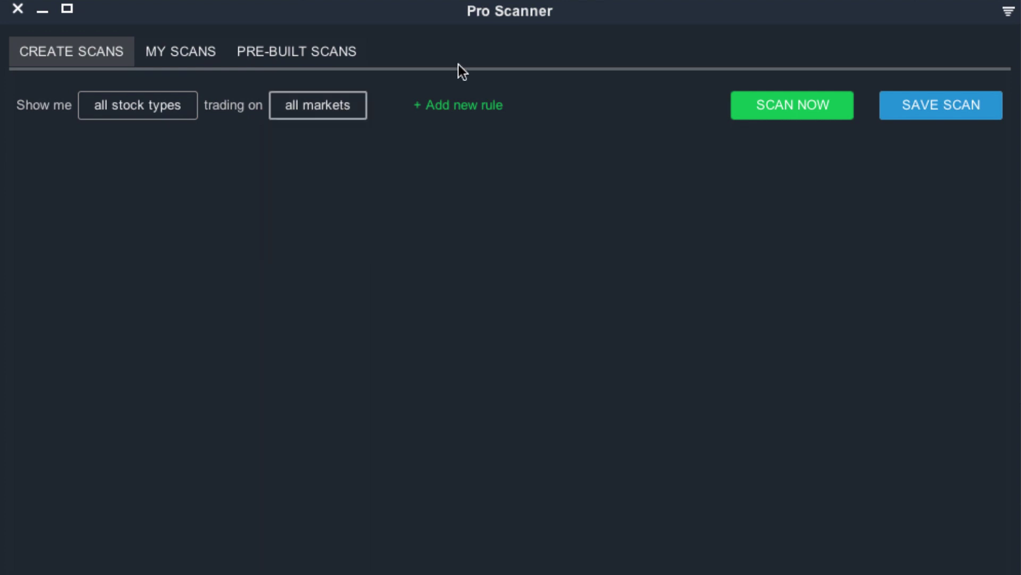
pyautogui.click(473, 106)
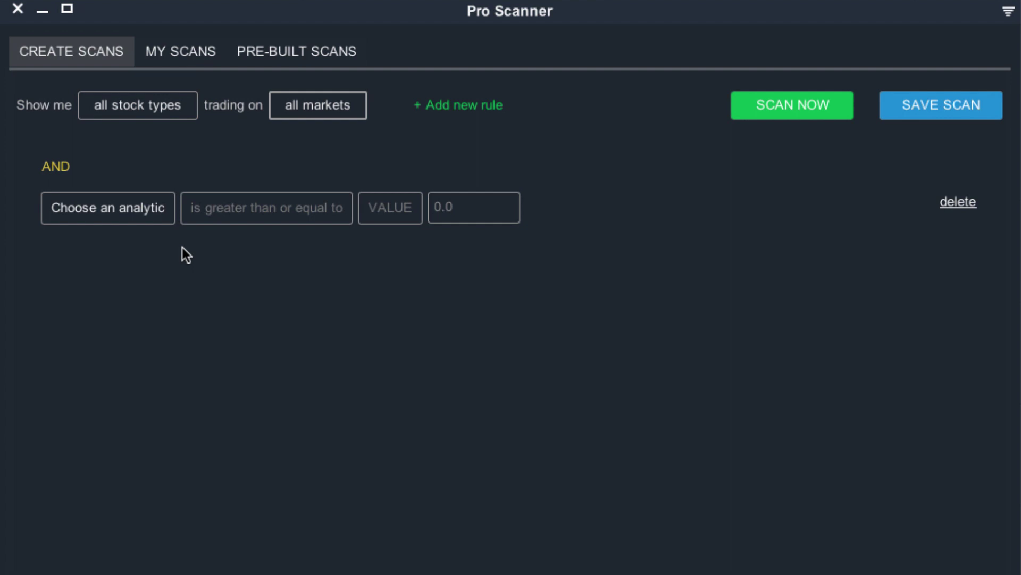
pyautogui.click(127, 207)
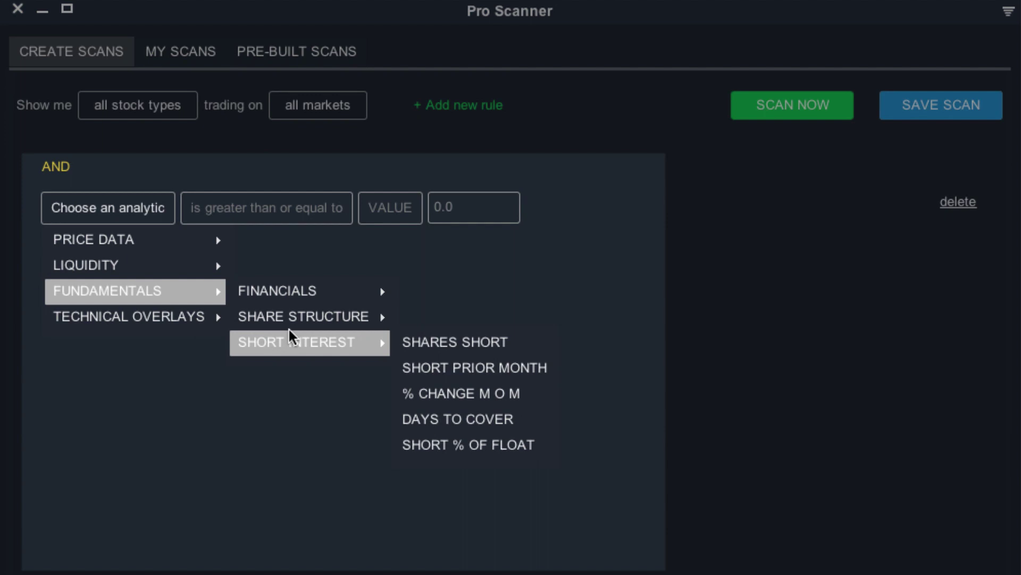
pyautogui.moveTo(129, 25)
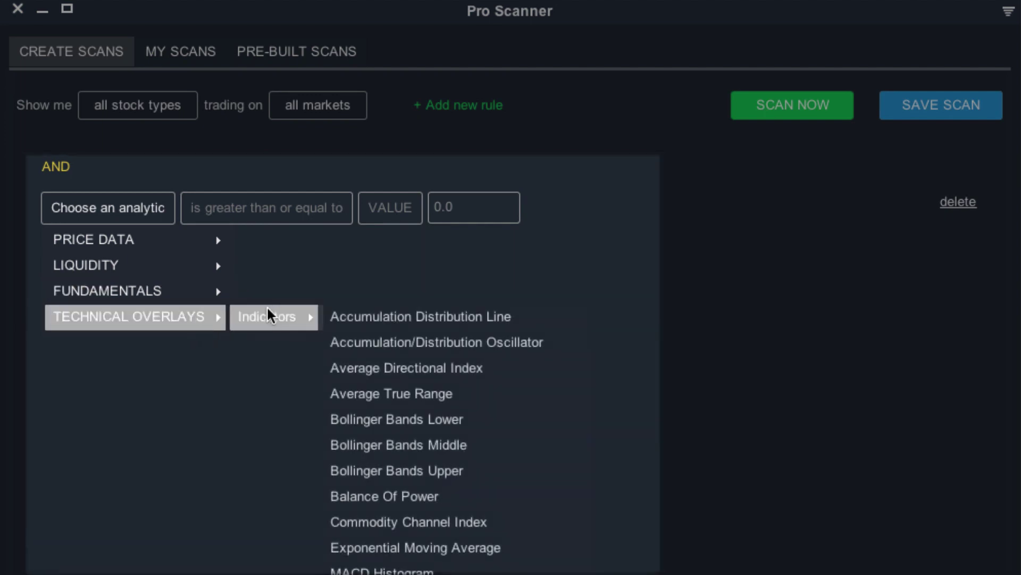
pyautogui.moveTo(273, 25)
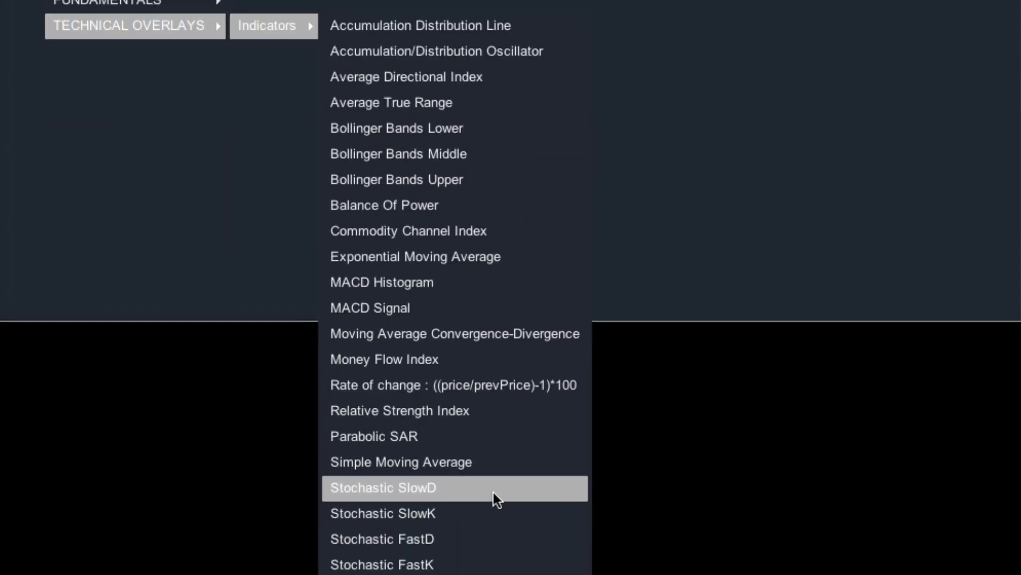
# - Base the rule on PRICE DATA > LAST with 'is greater than or equal to'
pyautogui.click(697, 321)
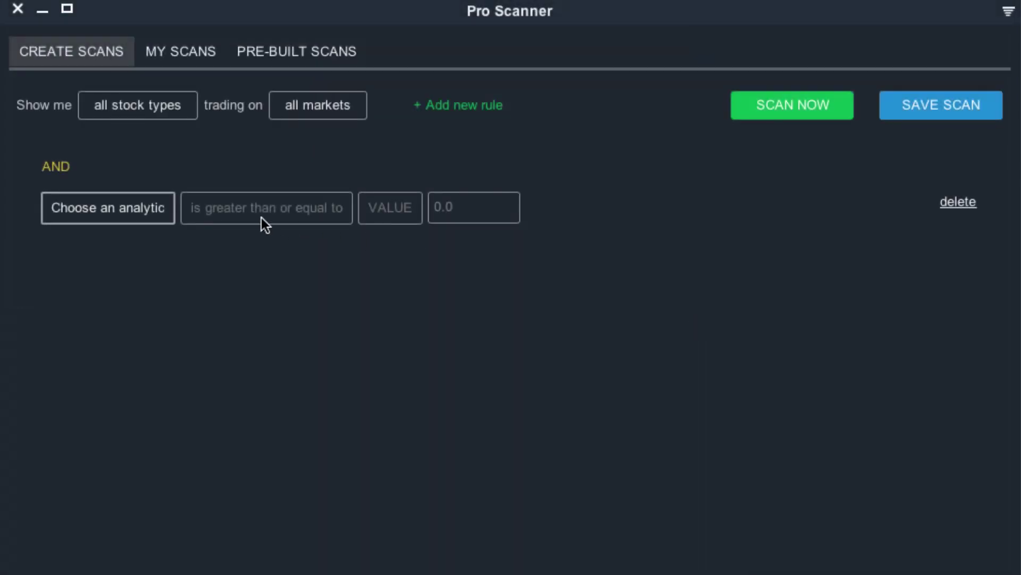
pyautogui.click(150, 215)
pyautogui.moveTo(134, 239)
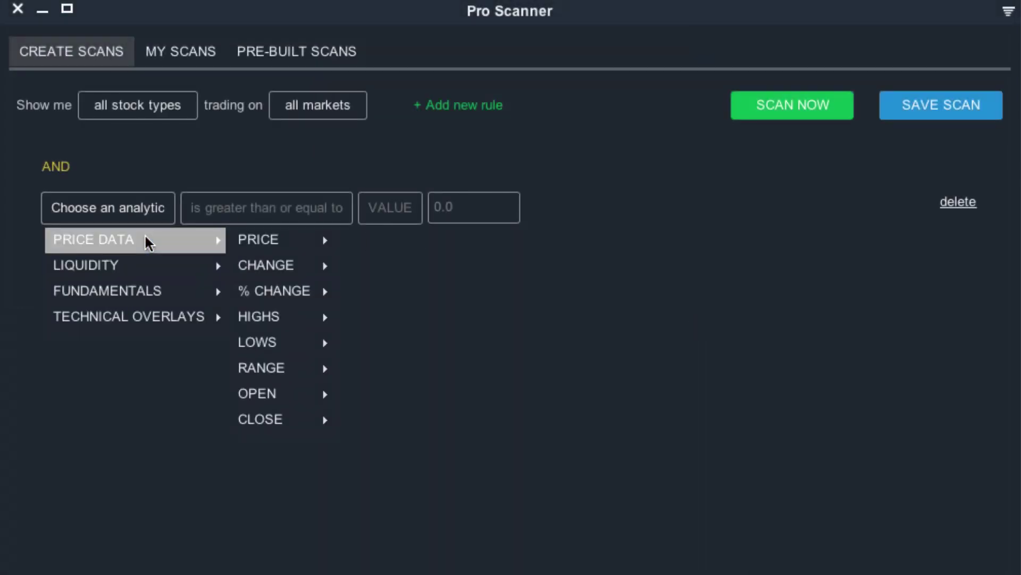
pyautogui.moveTo(271, 239)
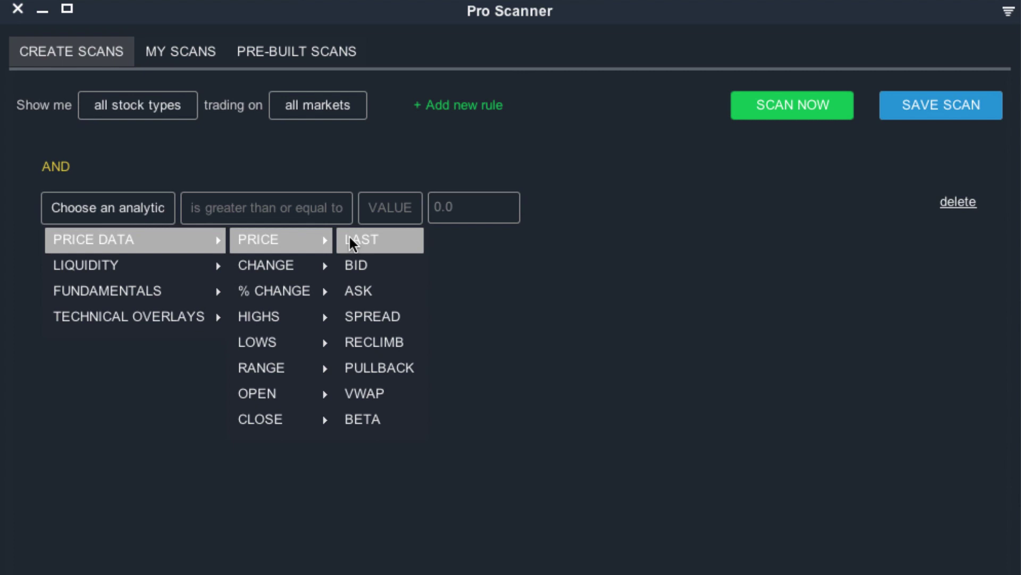
pyautogui.click(351, 241)
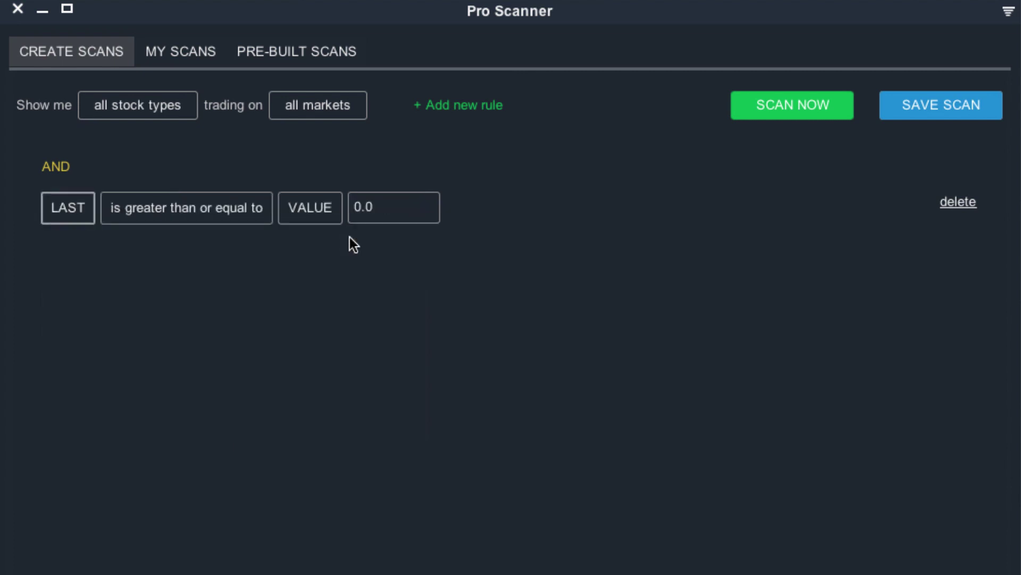
pyautogui.click(222, 205)
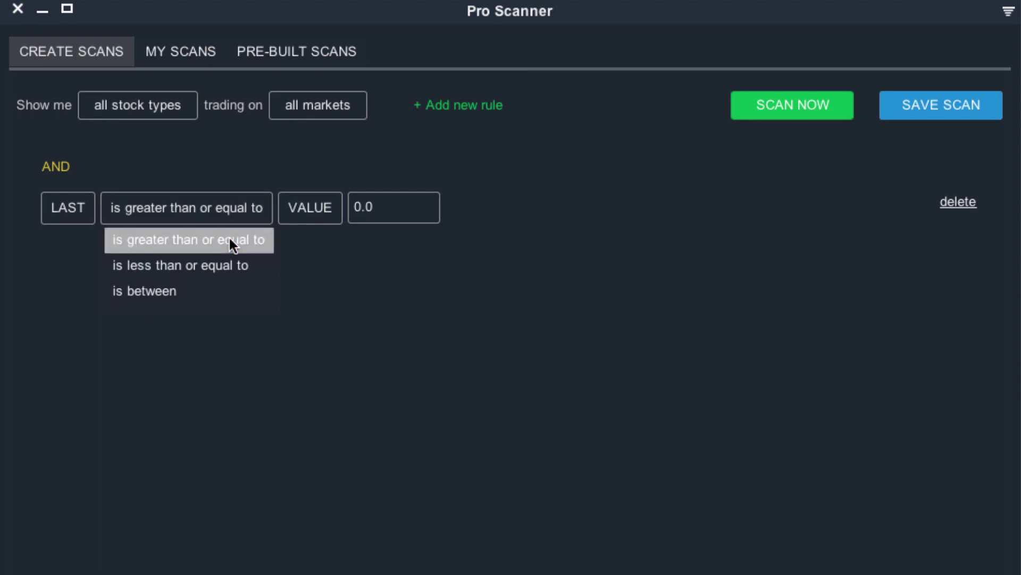
pyautogui.click(264, 239)
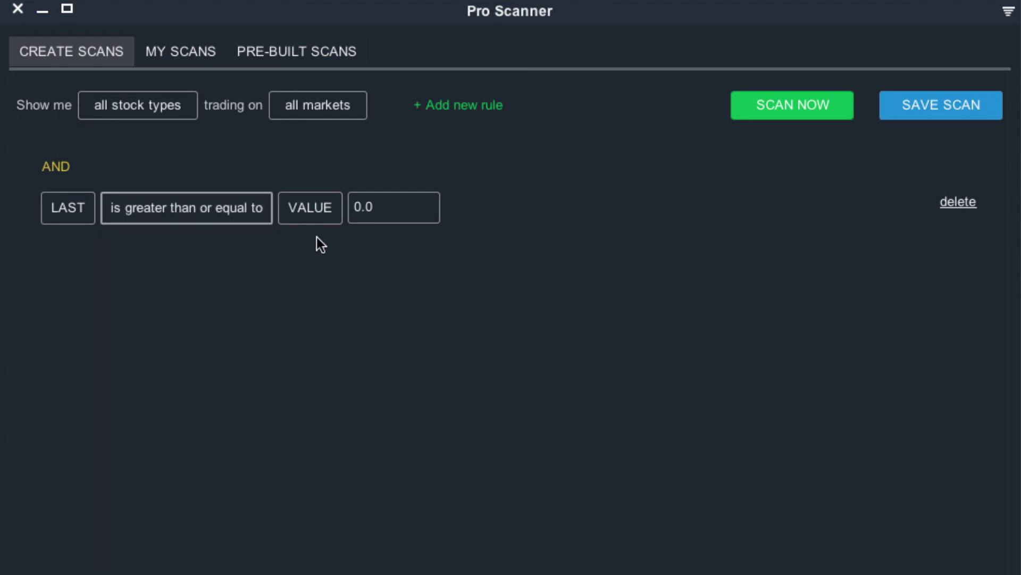
# - Try an analytic comparison, then revert to a fixed VALUE and select the 0.0 entry
pyautogui.click(314, 210)
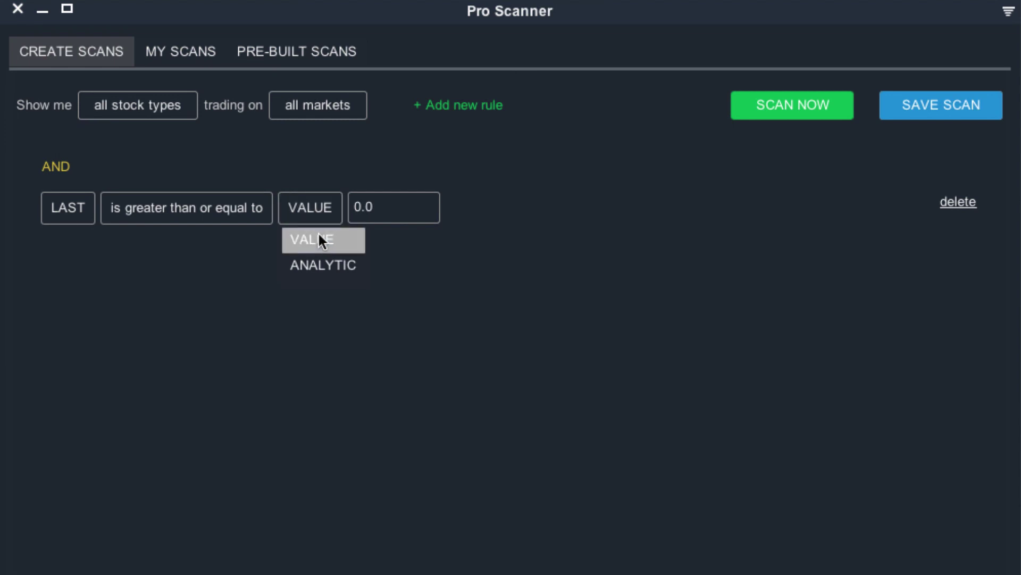
pyautogui.click(323, 265)
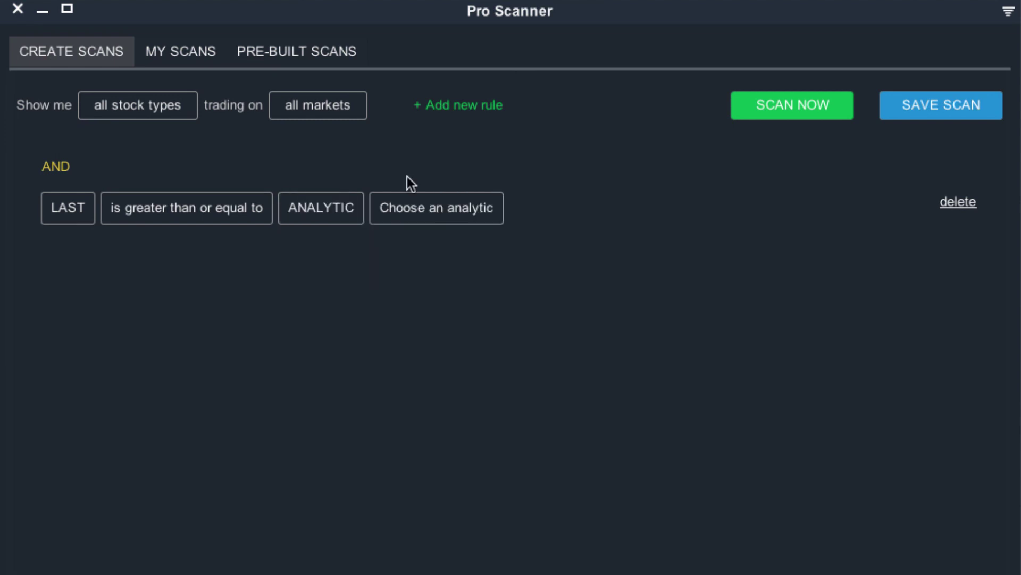
pyautogui.click(409, 197)
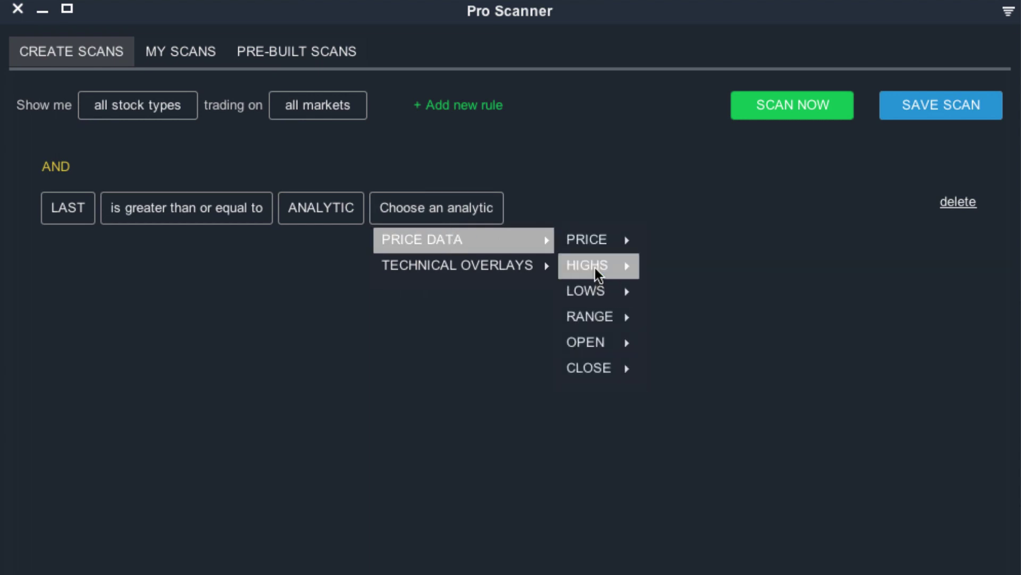
pyautogui.moveTo(587, 265)
pyautogui.click(588, 198)
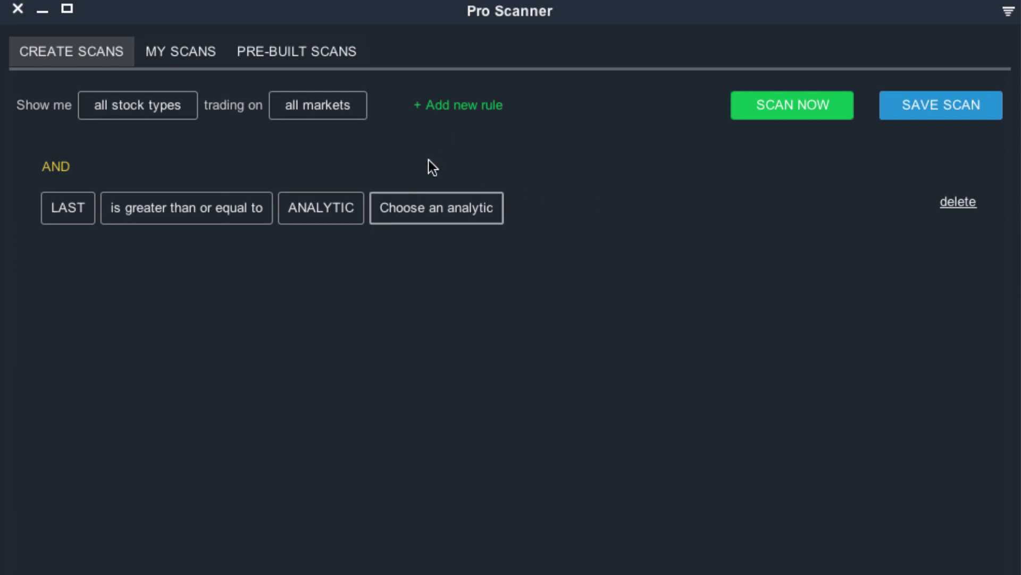
pyautogui.click(335, 208)
pyautogui.click(333, 239)
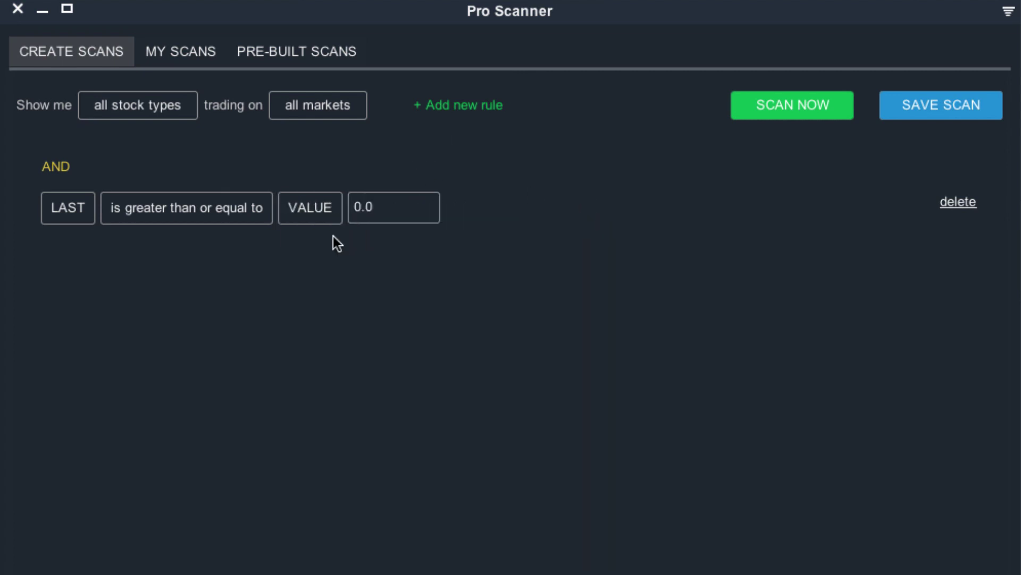
pyautogui.click(405, 198)
# - Enter 1 as the minimum last price and recheck the market and stock-type lists
pyautogui.write('1')
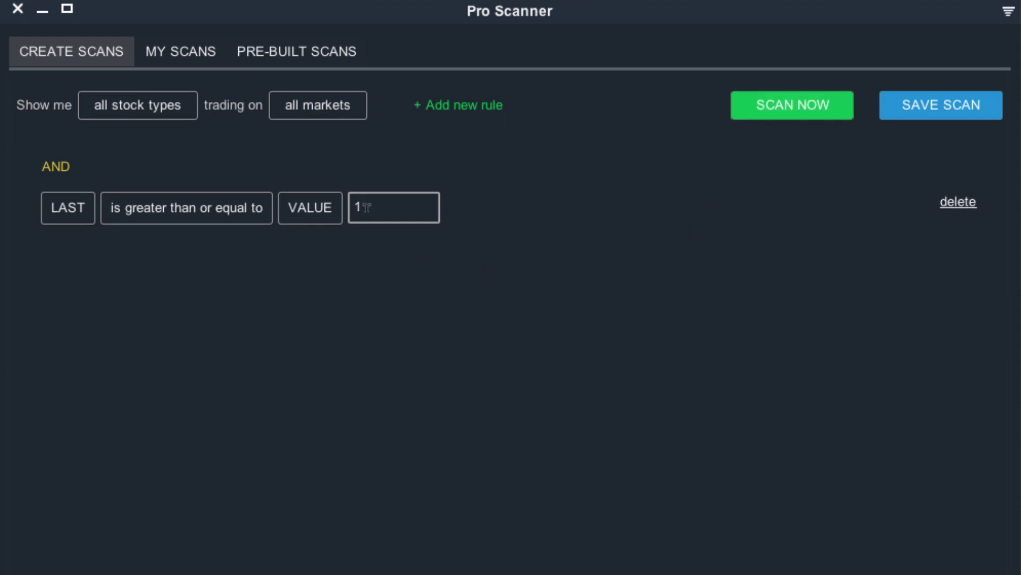
pyautogui.click(314, 104)
pyautogui.click(145, 103)
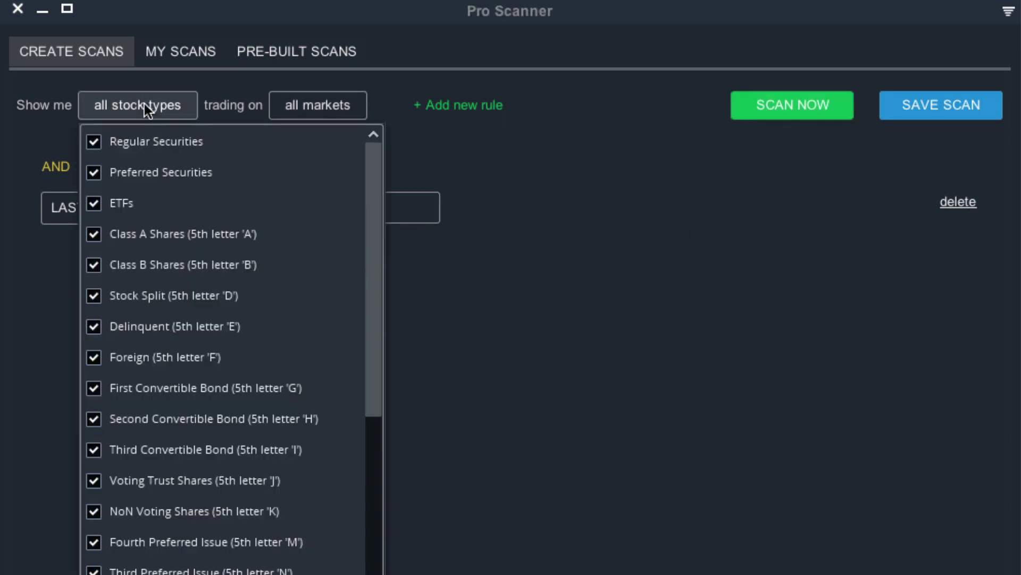
pyautogui.click(620, 178)
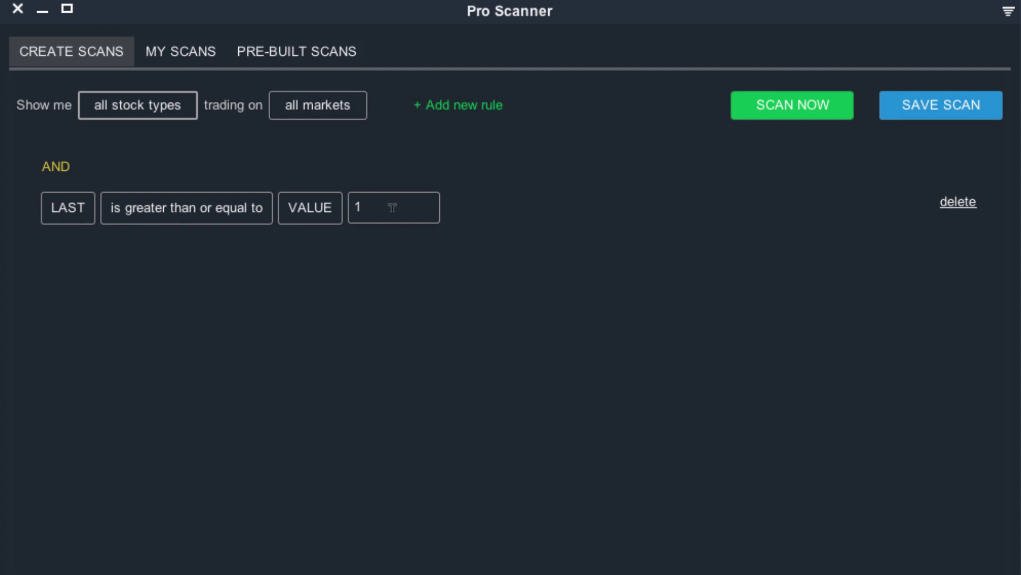
# - Add a second rule requiring DAY'S VOLUME of at least 1,000,000
pyautogui.click(439, 107)
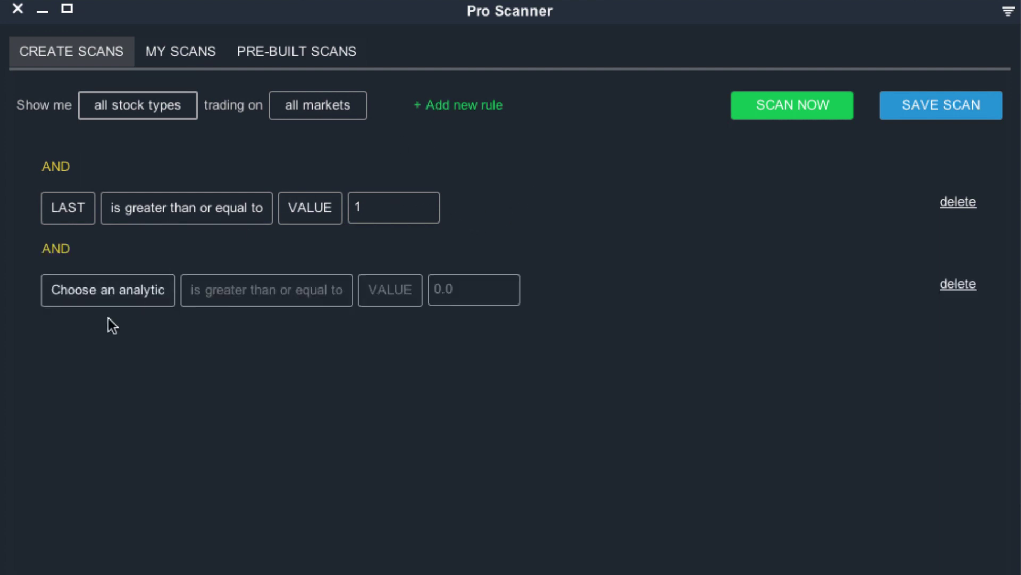
pyautogui.click(103, 306)
pyautogui.moveTo(86, 346)
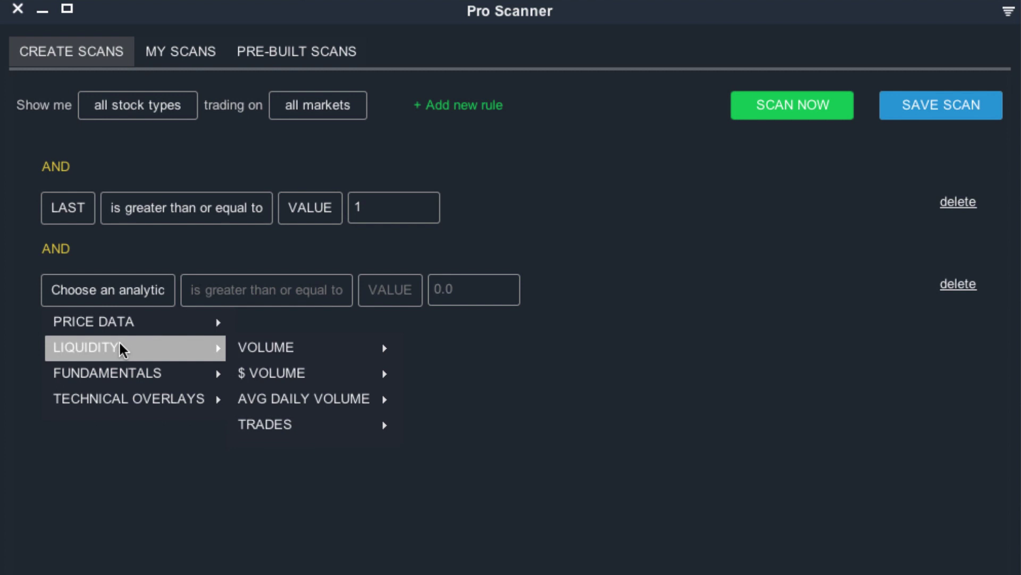
pyautogui.click(410, 349)
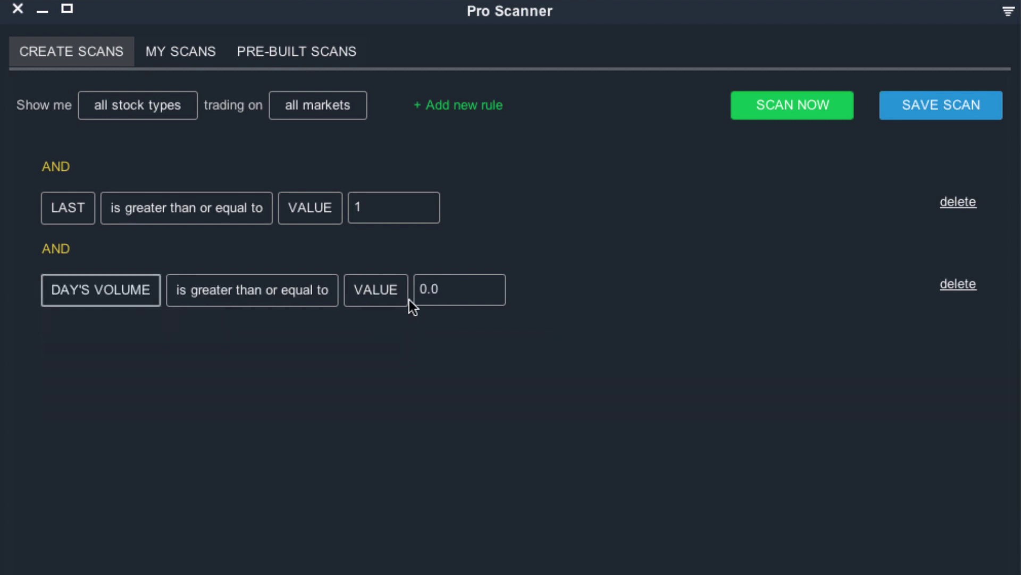
pyautogui.click(451, 284)
pyautogui.write('1,000,000')
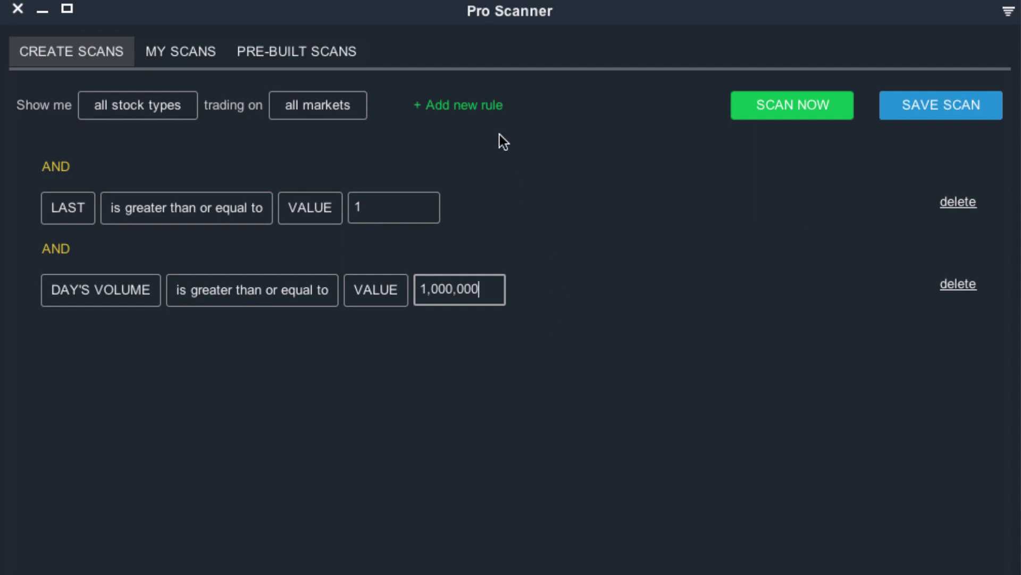
# - Add a third rule requiring PERCENT CHANGE of at least 5
pyautogui.click(478, 106)
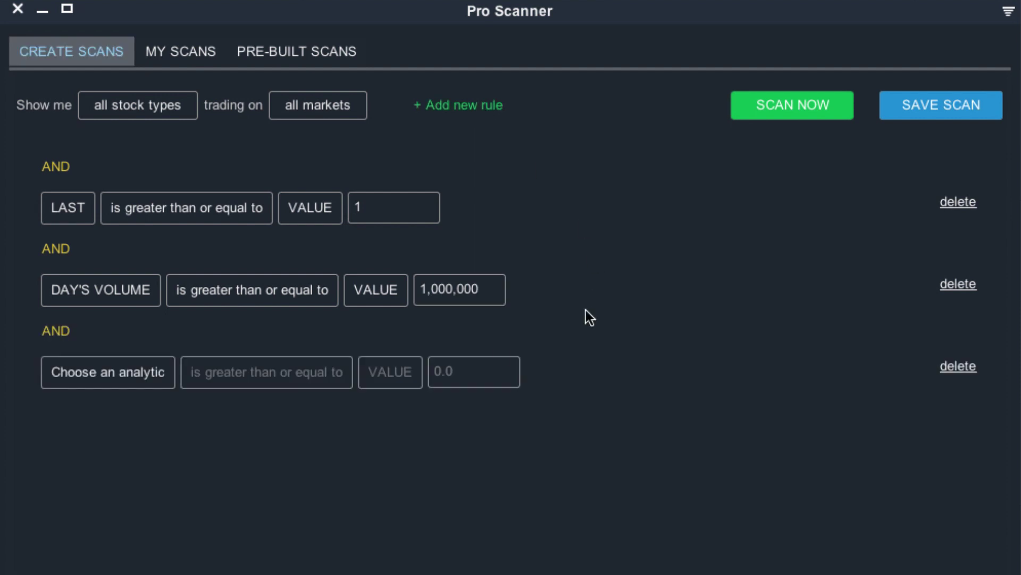
pyautogui.click(89, 377)
pyautogui.moveTo(134, 404)
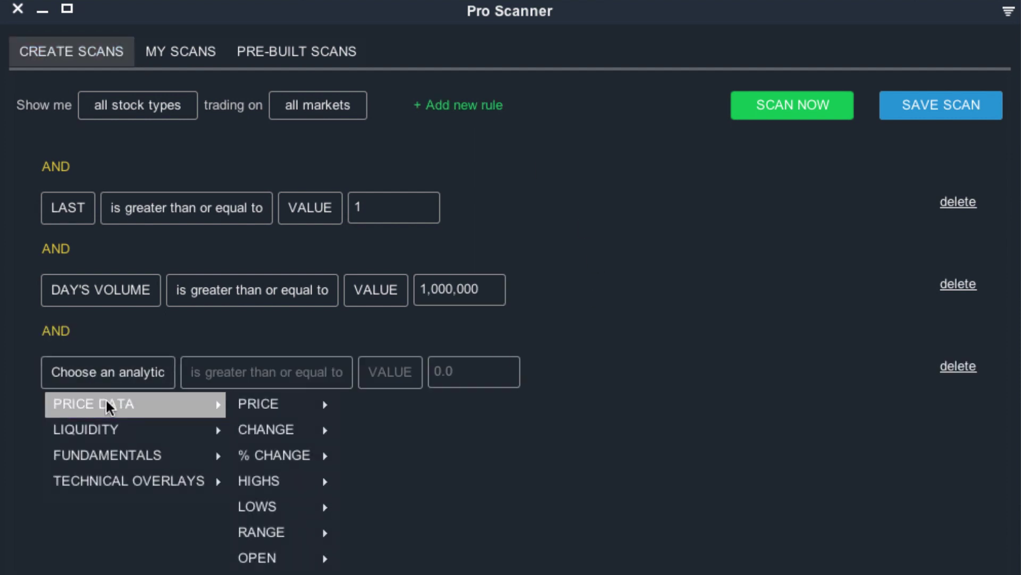
pyautogui.moveTo(275, 454)
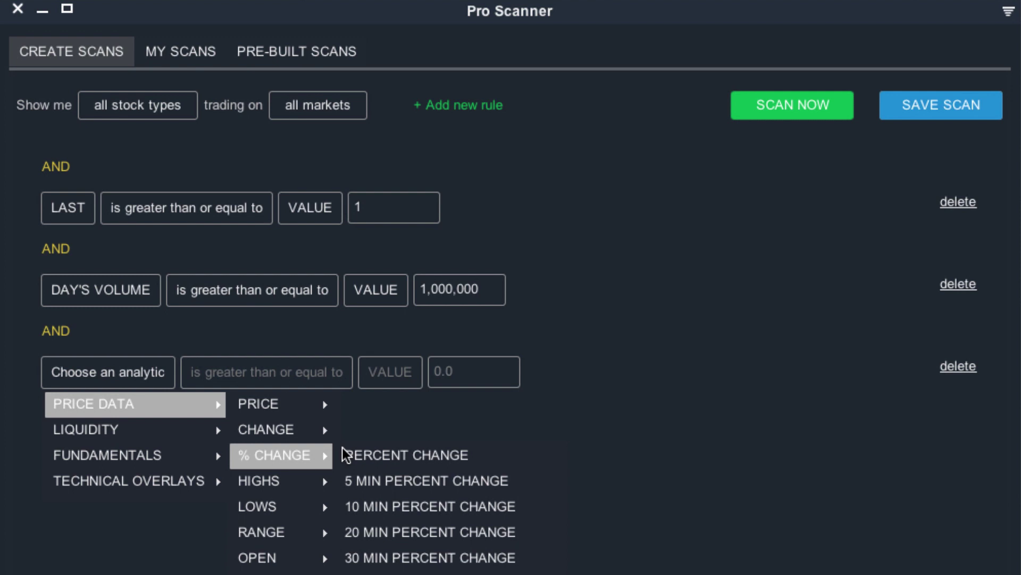
pyautogui.click(372, 455)
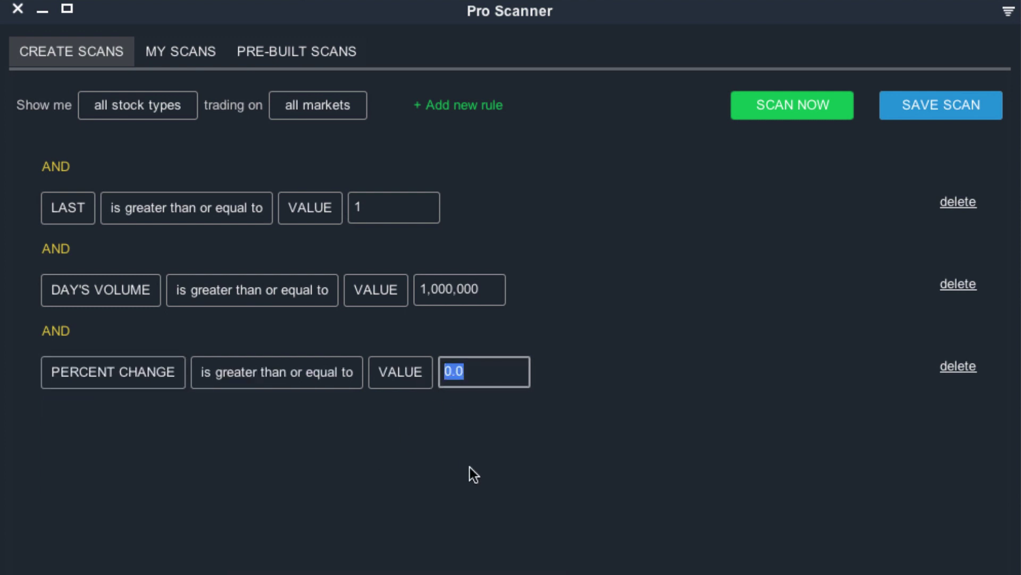
pyautogui.write('4')
pyautogui.press('BackSpace')
pyautogui.write('5')
# - Run SCAN NOW with the last price, volume and percent change rules
pyautogui.click(780, 112)
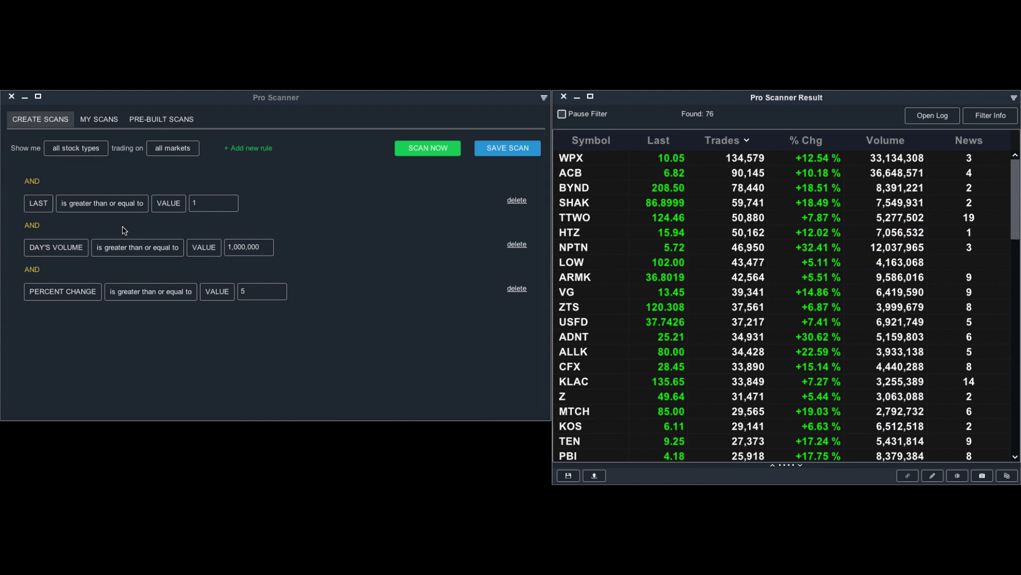
# - Change the LAST rule to 'is between' 1 and 50 and rerun the scan
pyautogui.click(105, 207)
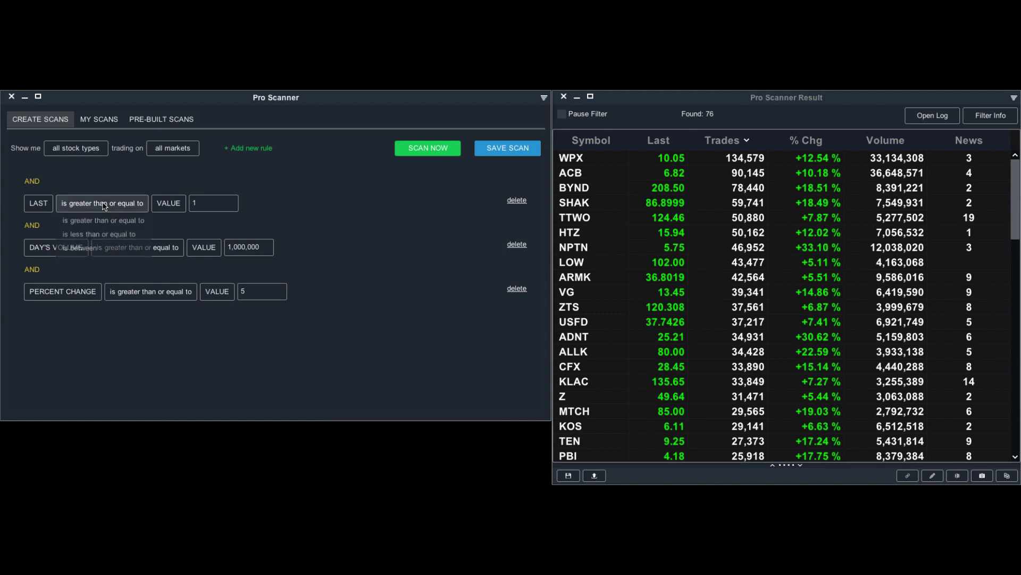
pyautogui.doubleClick(116, 246)
pyautogui.click(114, 245)
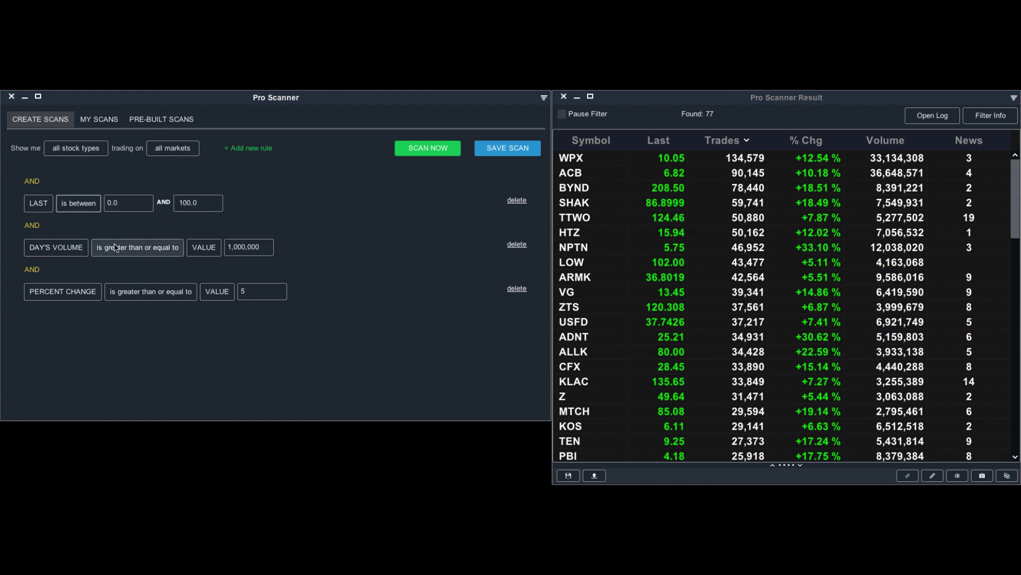
pyautogui.write('1')
pyautogui.press('Tab')
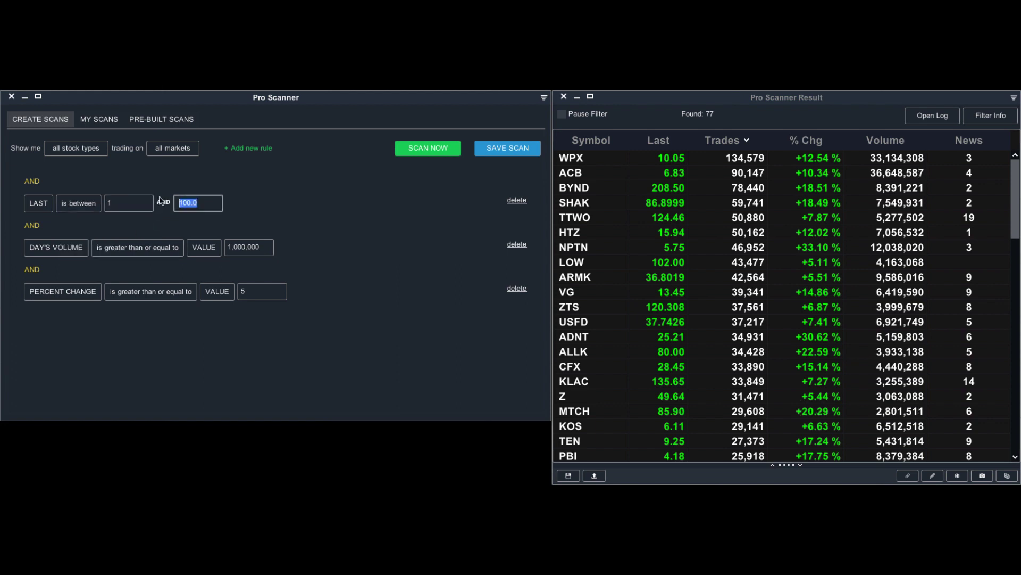
pyautogui.write('50')
pyautogui.click(433, 153)
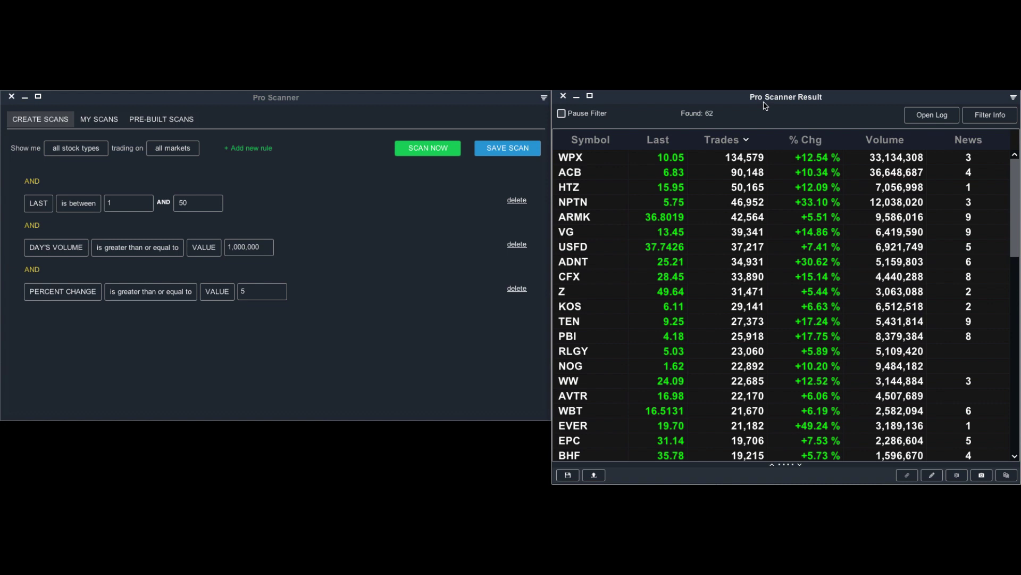
pyautogui.click(358, 277)
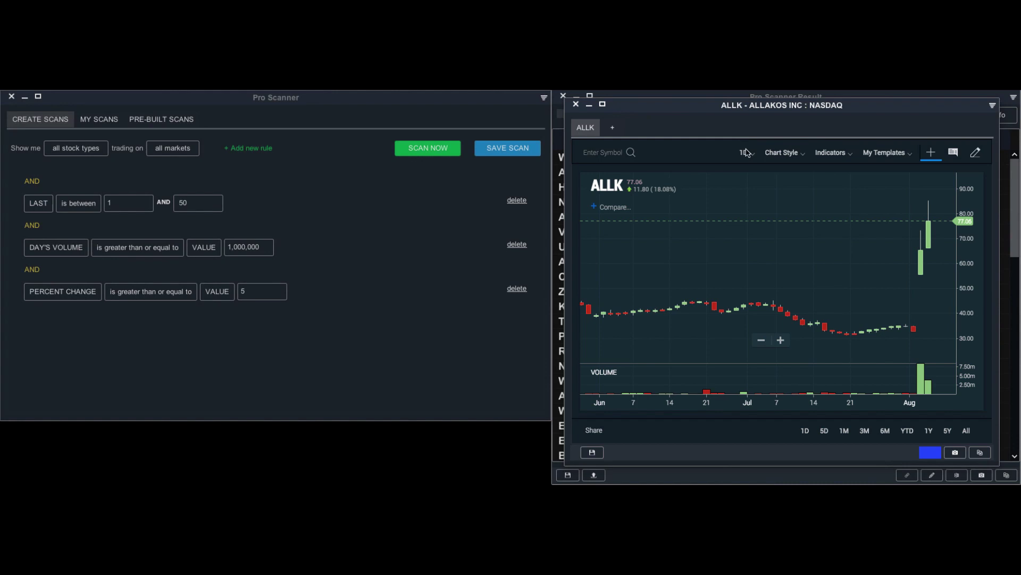
# - Delete the last-price, day's volume and percent change rules, then add one blank rule
pyautogui.click(517, 201)
pyautogui.press('Return')
pyautogui.click(516, 200)
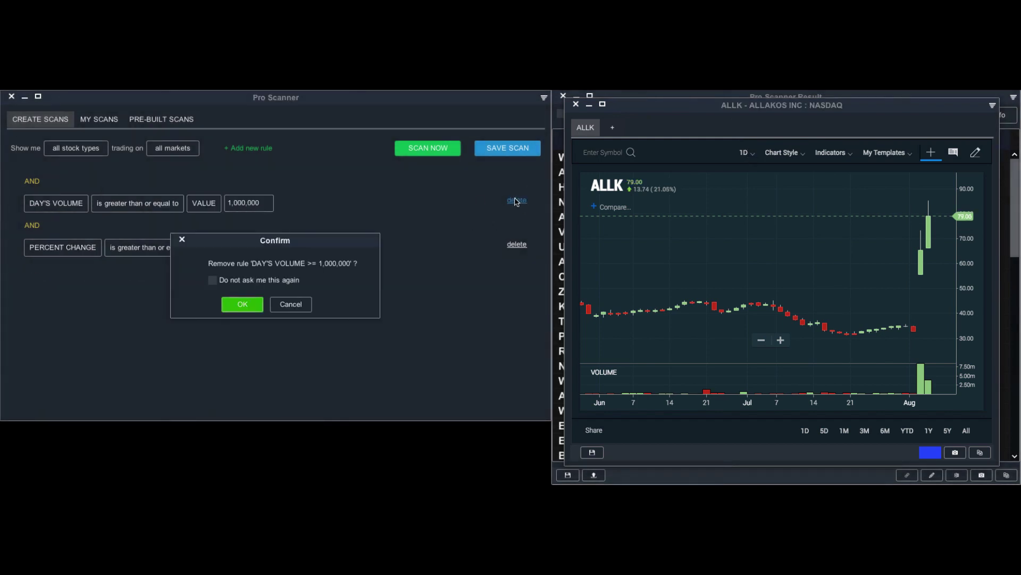
pyautogui.click(230, 307)
pyautogui.click(516, 200)
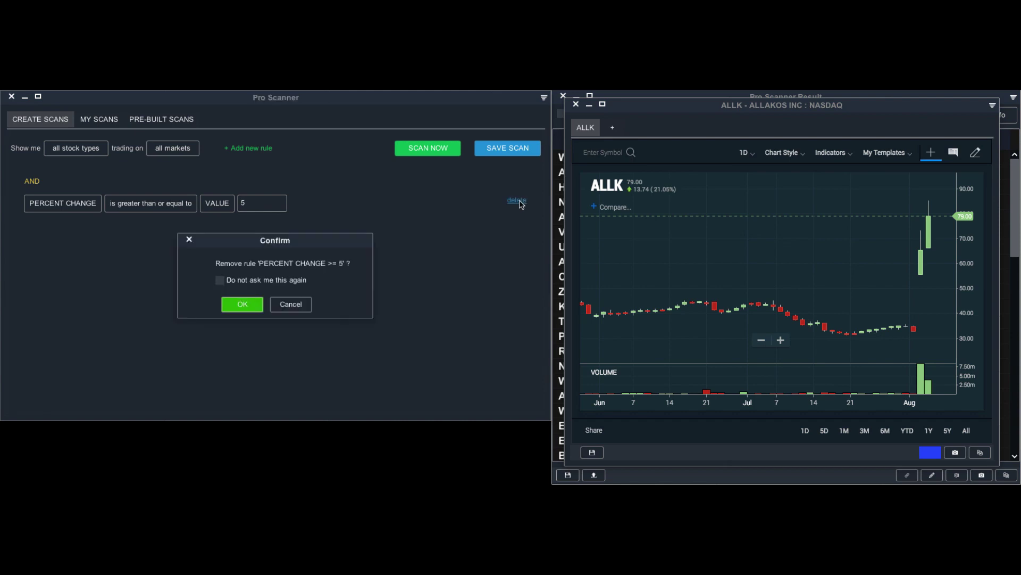
pyautogui.click(245, 306)
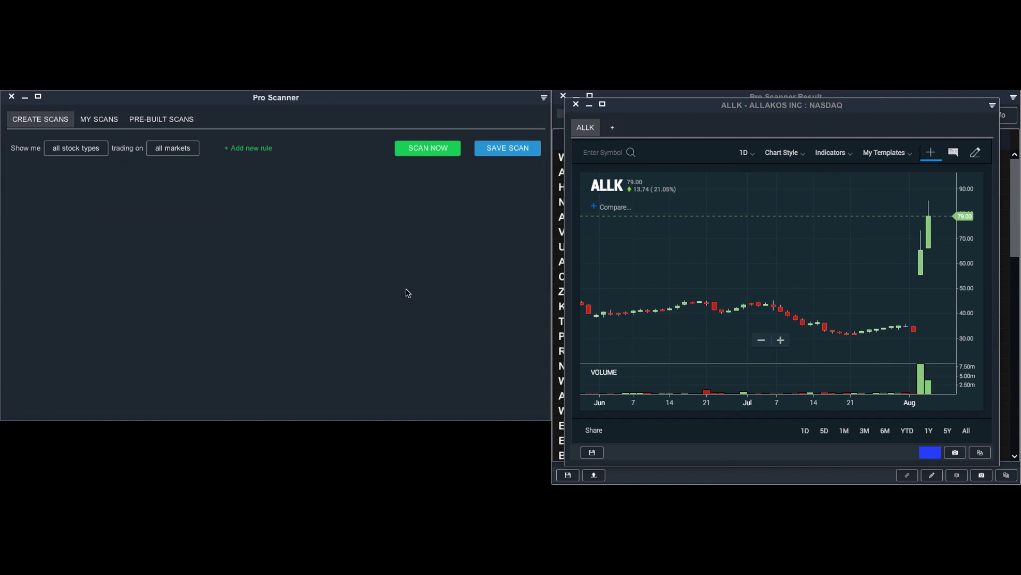
pyautogui.click(249, 147)
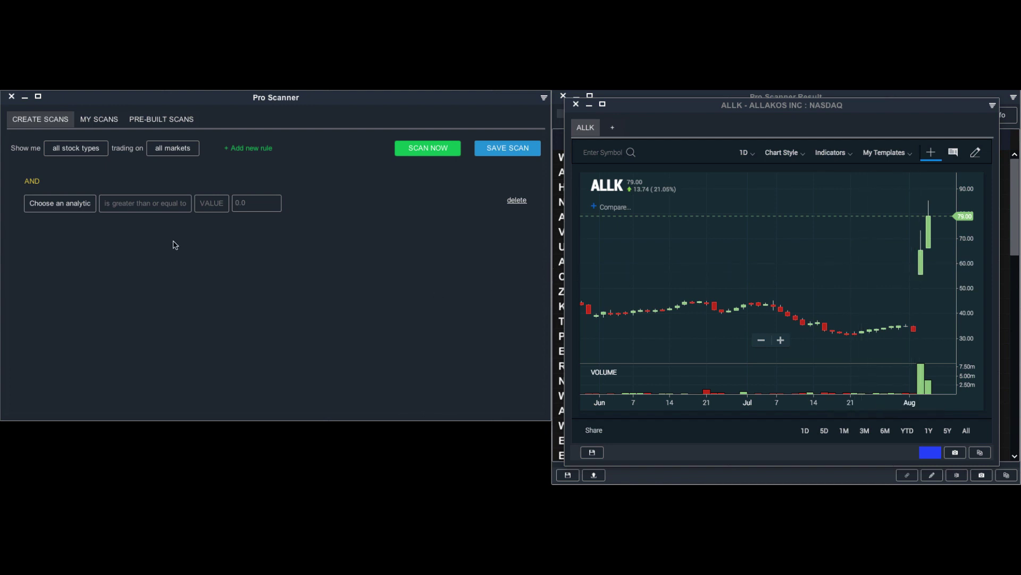
# - Set the rule to DAY OPEN greater than or equal to the PREV DAY CLOSE analytic
pyautogui.click(75, 209)
pyautogui.moveTo(74, 220)
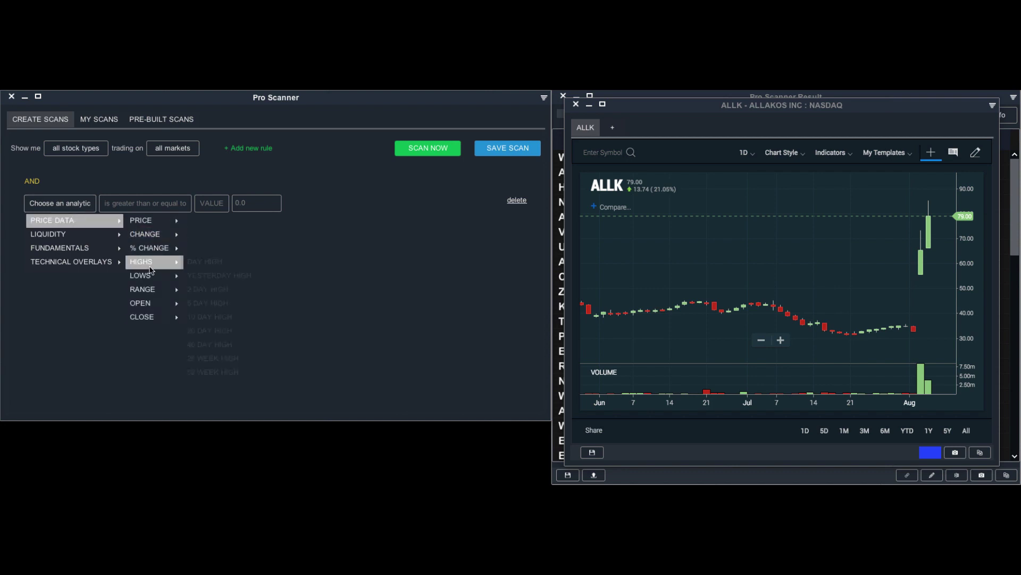
pyautogui.moveTo(141, 303)
pyautogui.click(202, 301)
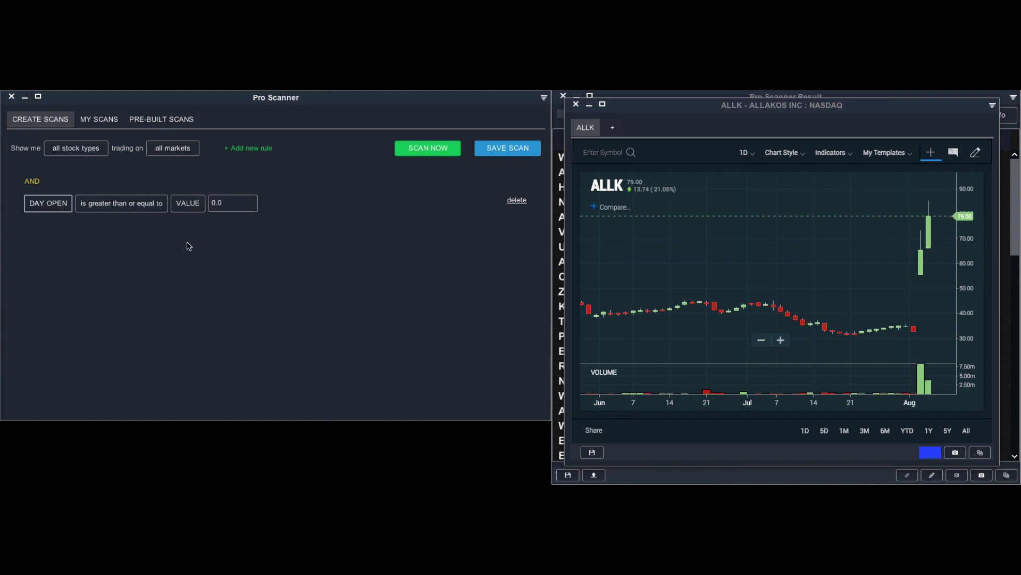
pyautogui.click(188, 203)
pyautogui.click(197, 233)
pyautogui.moveTo(249, 220)
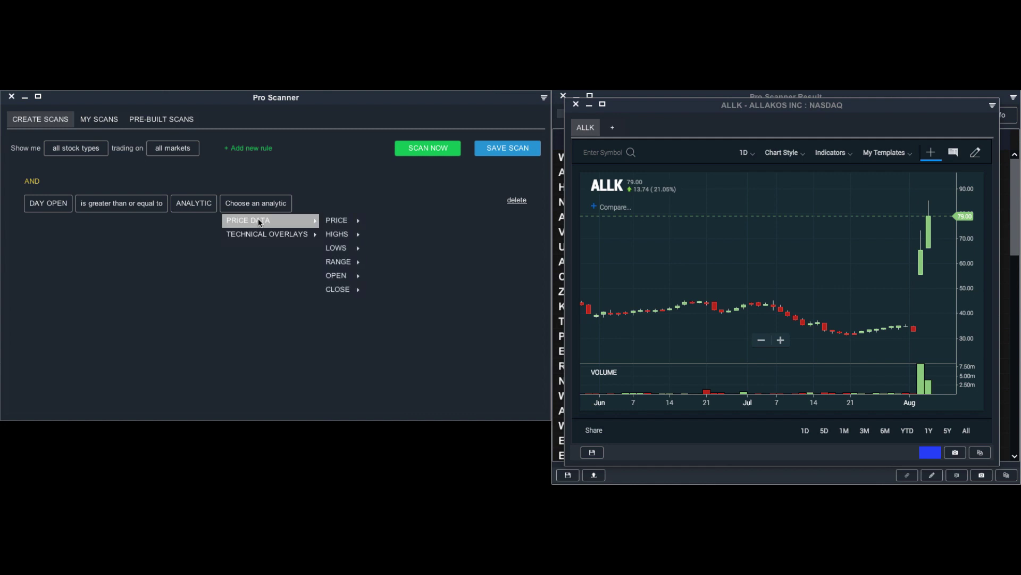
pyautogui.click(382, 289)
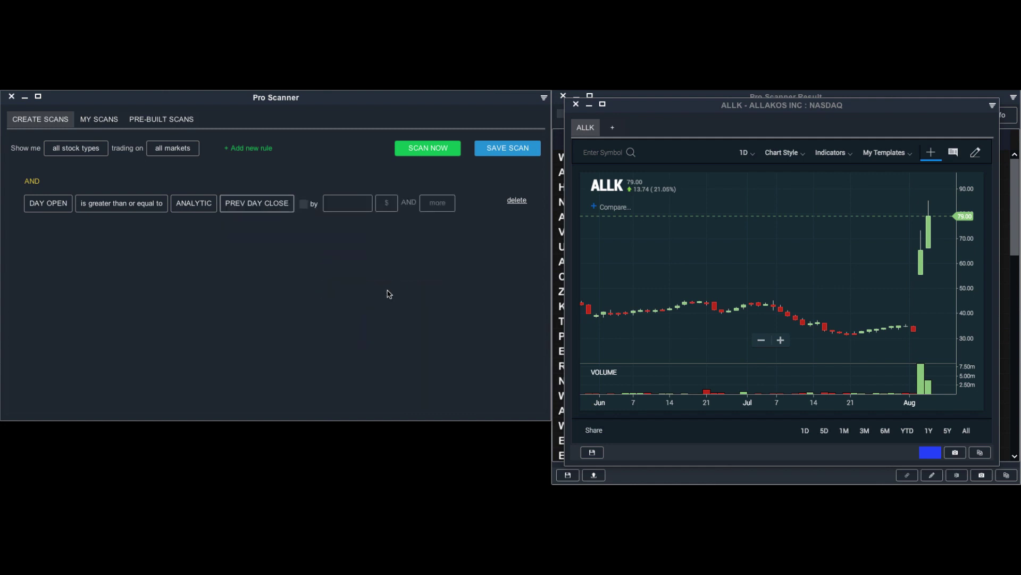
pyautogui.click(830, 299)
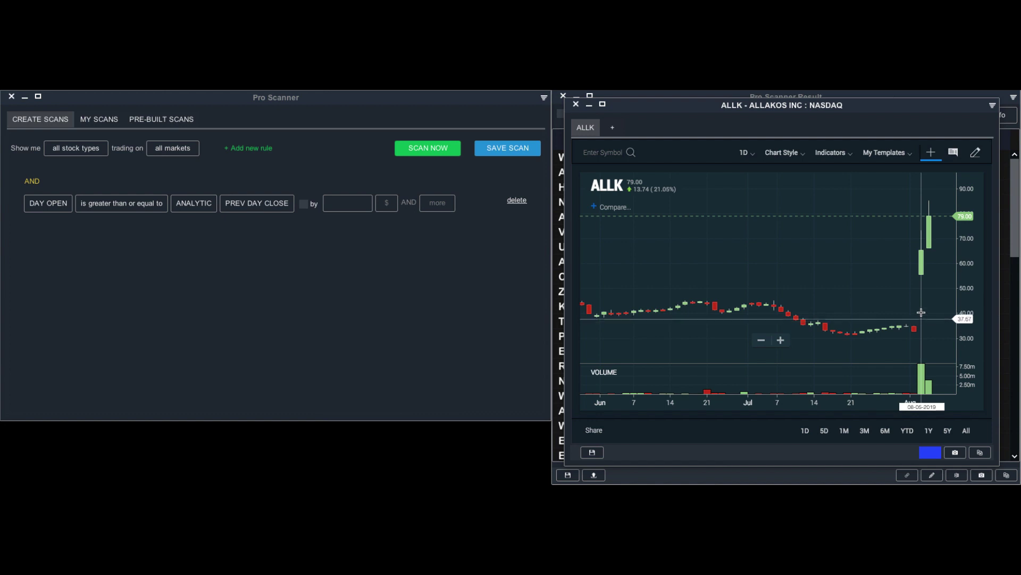
# - Add a 'by' margin of 10 with a changed unit and rerun the scan, giving 413 matches
pyautogui.click(304, 204)
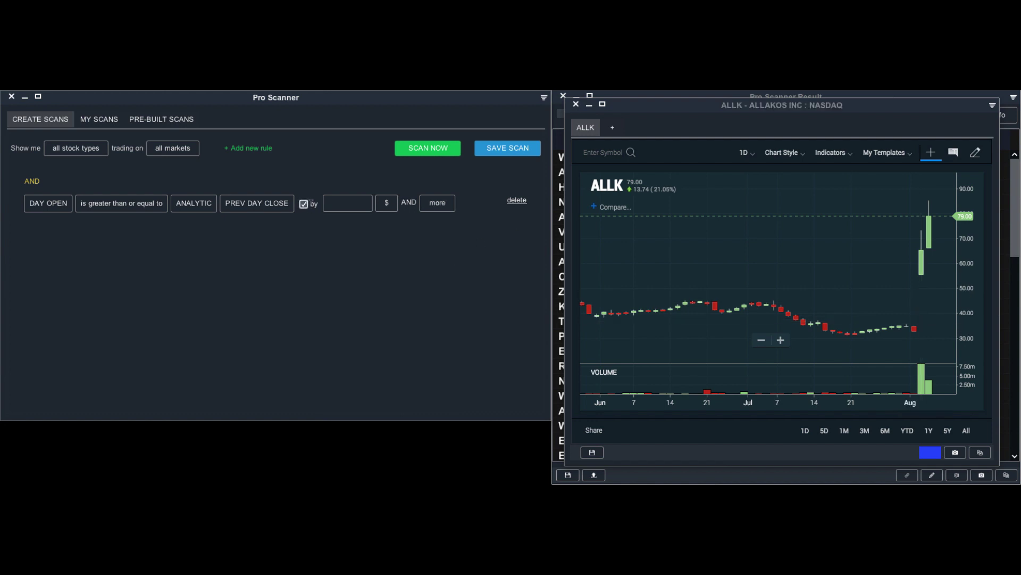
pyautogui.click(387, 202)
pyautogui.click(386, 234)
pyautogui.click(360, 202)
pyautogui.write('10')
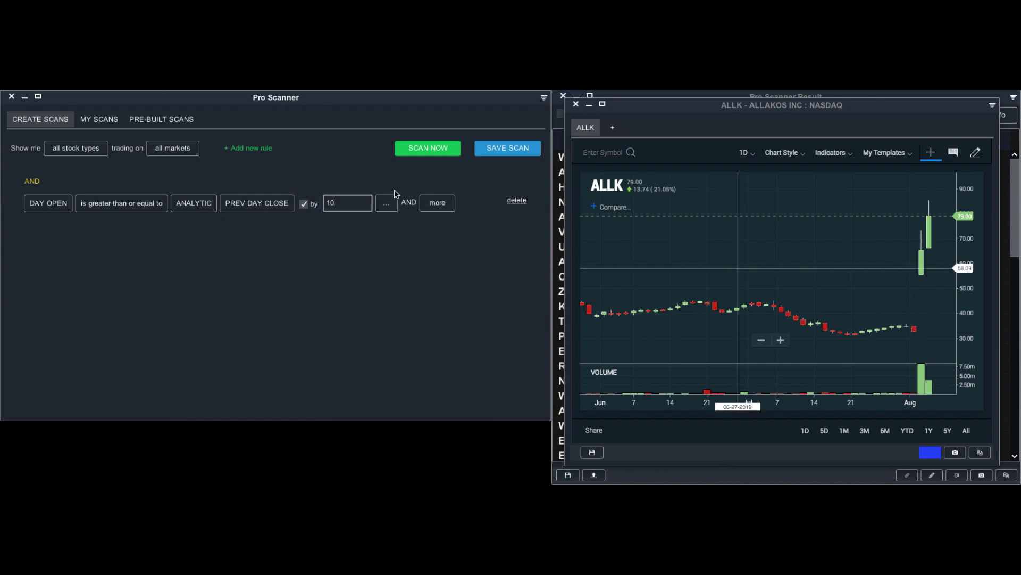
pyautogui.click(425, 150)
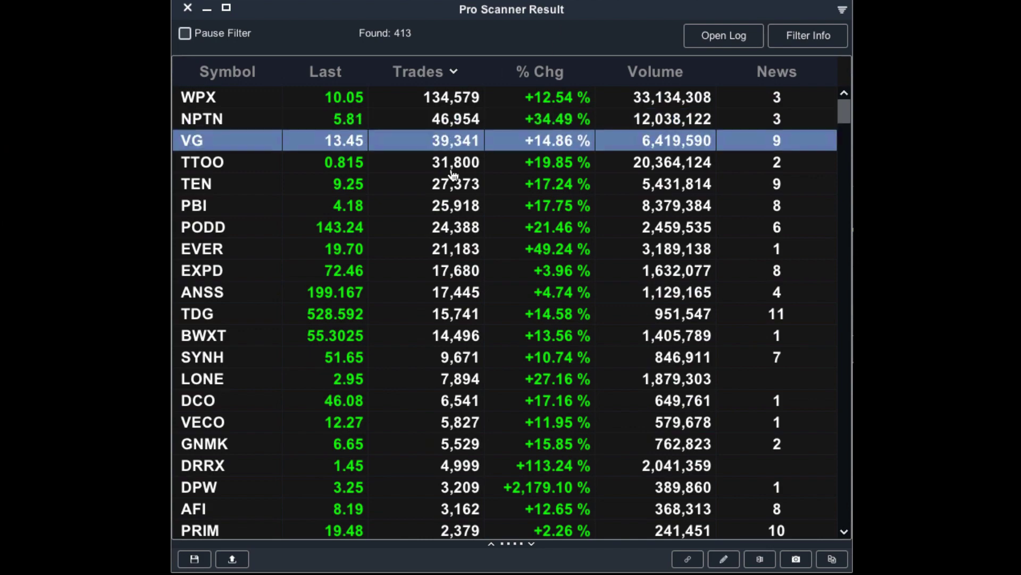
# - Click through several result rows, ending on the TEN stock
pyautogui.click(484, 205)
pyautogui.click(486, 184)
pyautogui.click(463, 141)
pyautogui.click(378, 185)
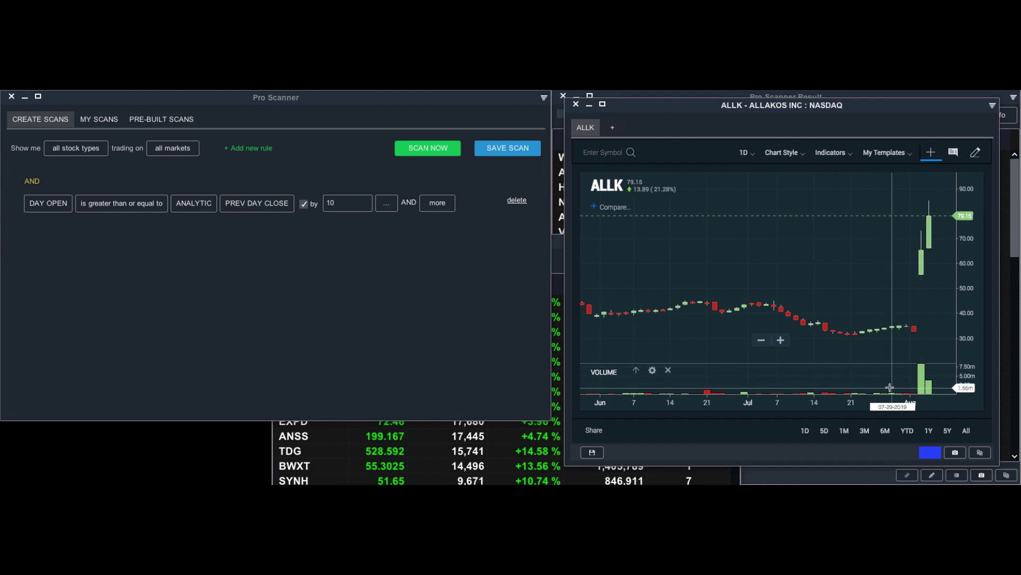
# - Add a DAY'S VOLUME rule compared against the 20 DAY AVG VOLUME analytic
pyautogui.click(254, 152)
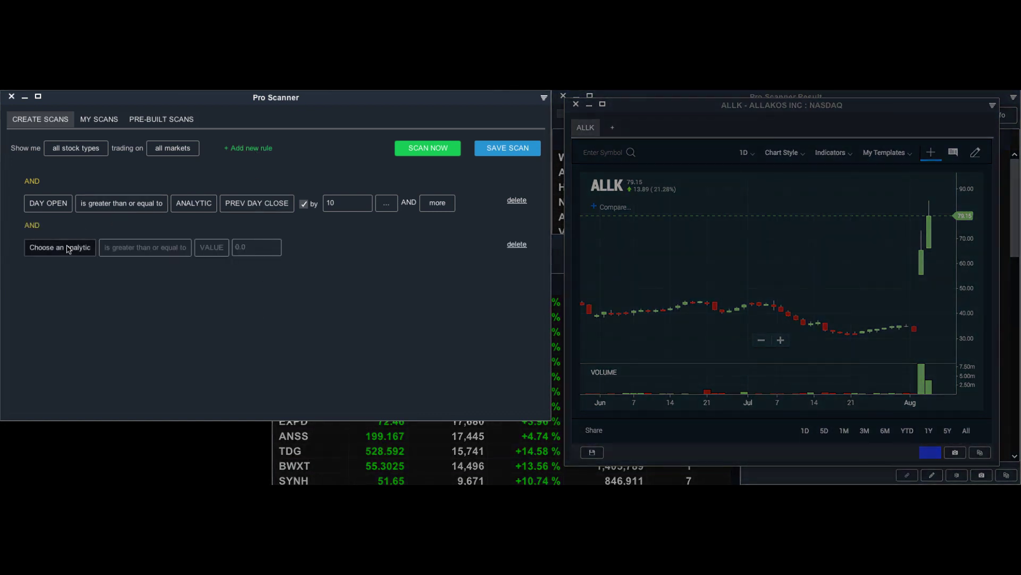
pyautogui.click(69, 248)
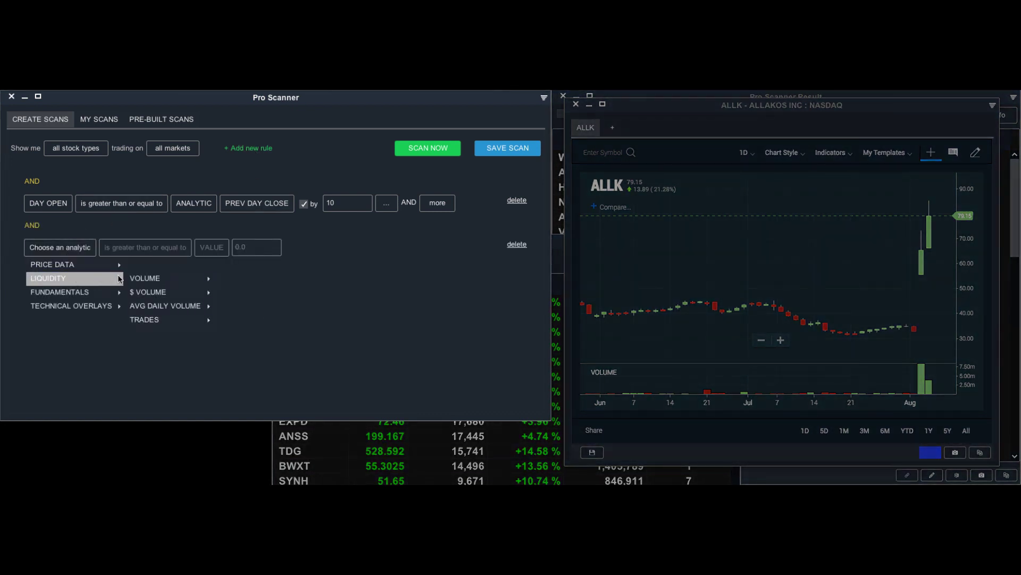
pyautogui.moveTo(145, 277)
pyautogui.click(233, 278)
pyautogui.click(203, 248)
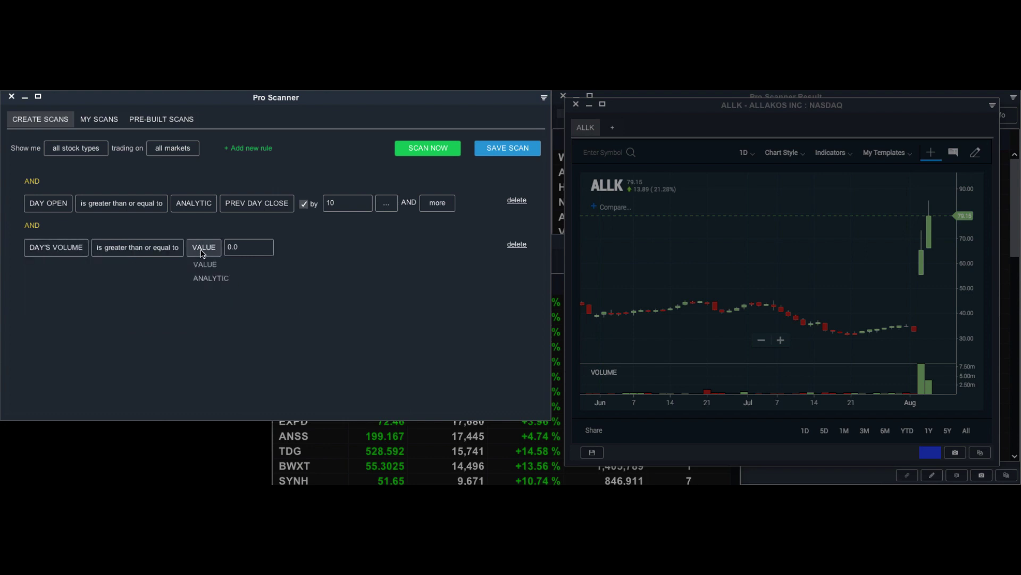
pyautogui.click(218, 279)
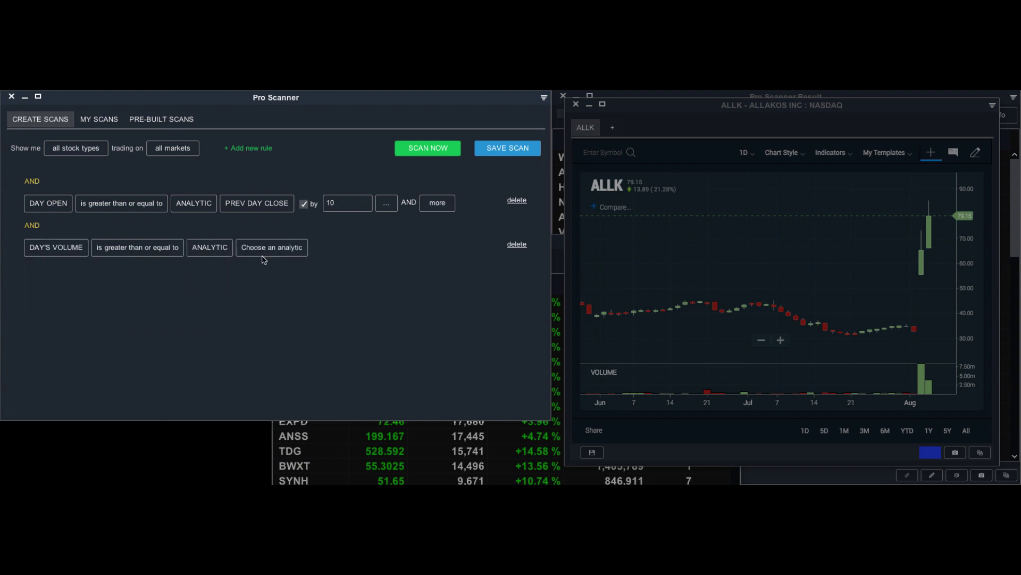
pyautogui.click(266, 248)
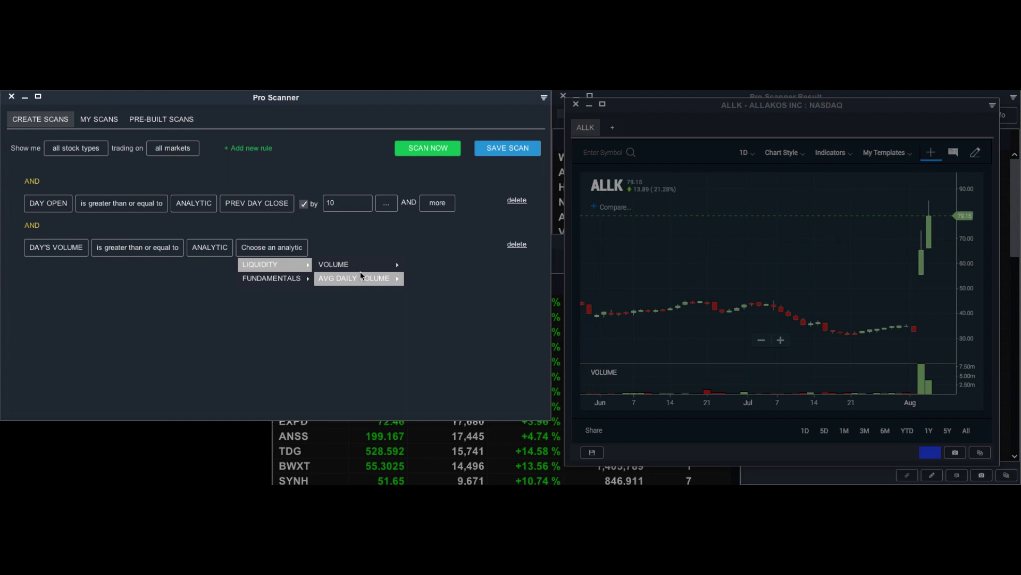
pyautogui.moveTo(354, 278)
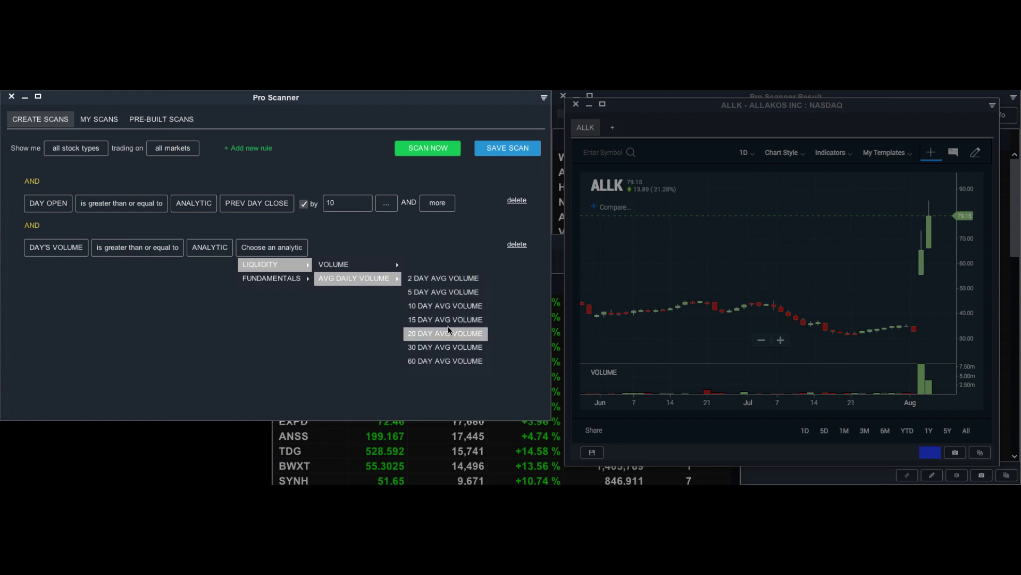
pyautogui.click(449, 333)
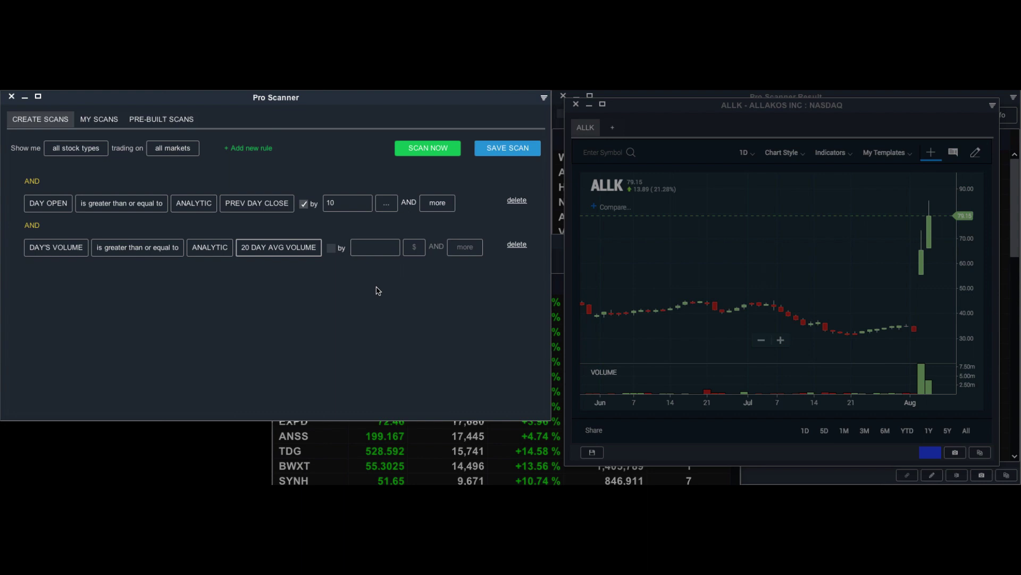
# - Turn on a 'by' offset of 15 and switch its unit away from dollars
pyautogui.click(331, 249)
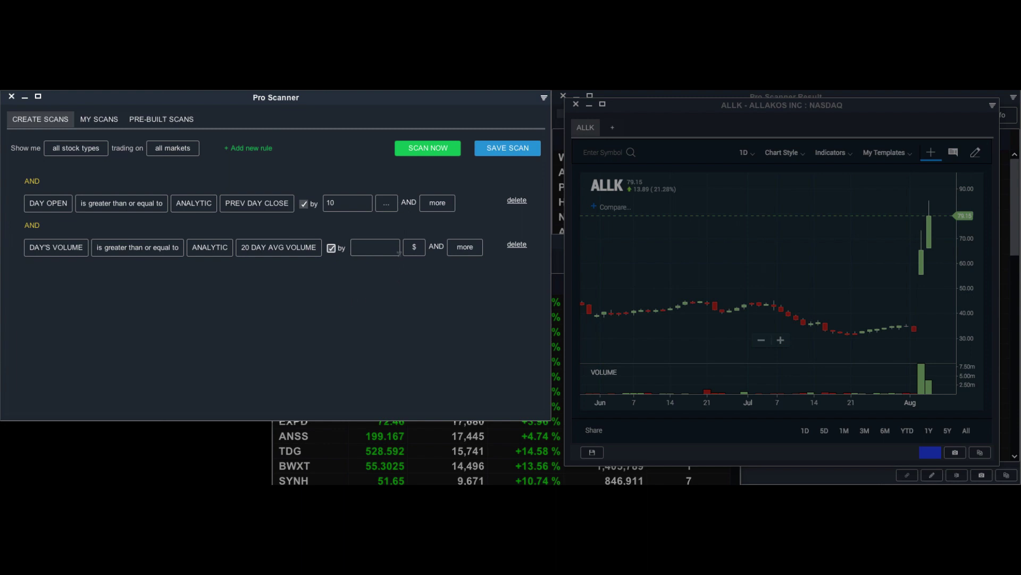
pyautogui.click(384, 246)
pyautogui.write('5')
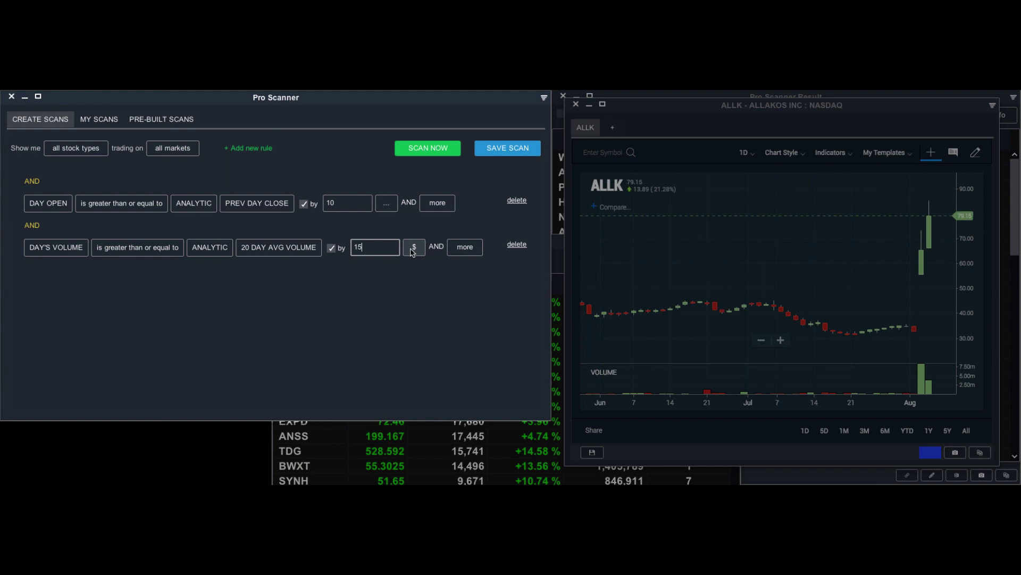
pyautogui.click(413, 247)
pyautogui.click(415, 283)
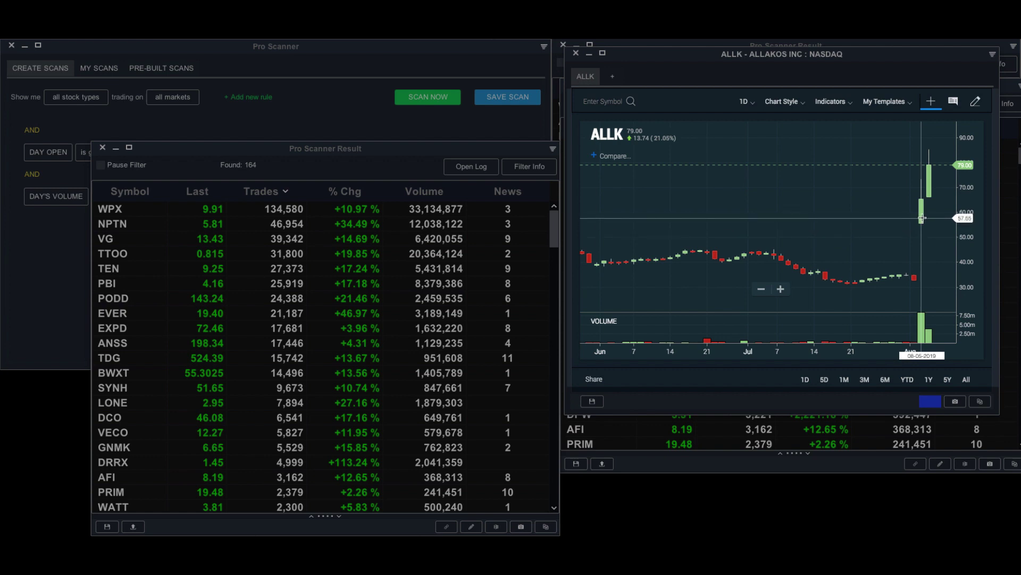
# - Bring the gap and volume rule builder back in front after the scan finds 164 stocks
pyautogui.click(345, 112)
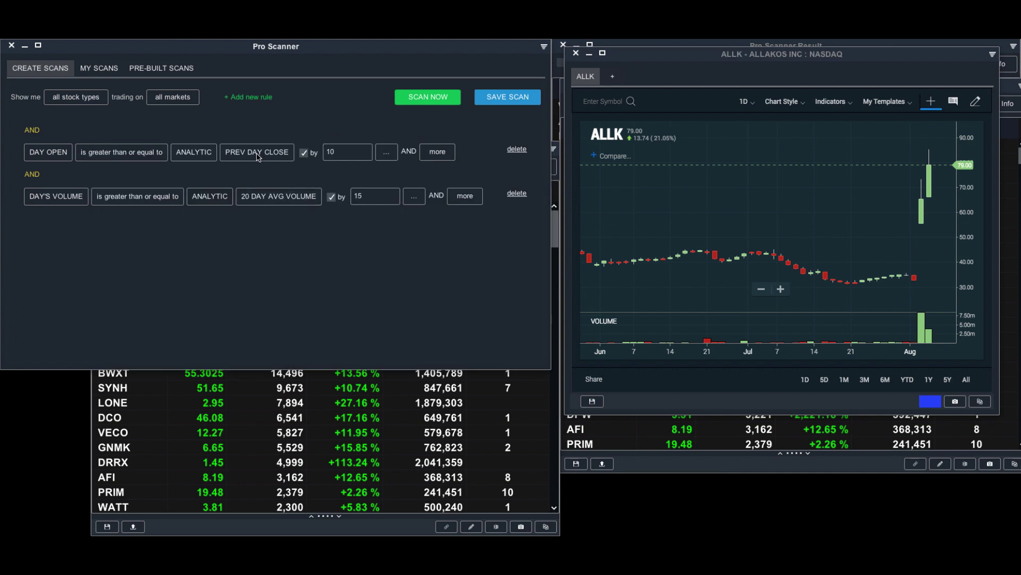
# - Add a rule LAST ≥ DAY OPEN by 4 and rerun the scan, cutting results to 34
pyautogui.click(249, 97)
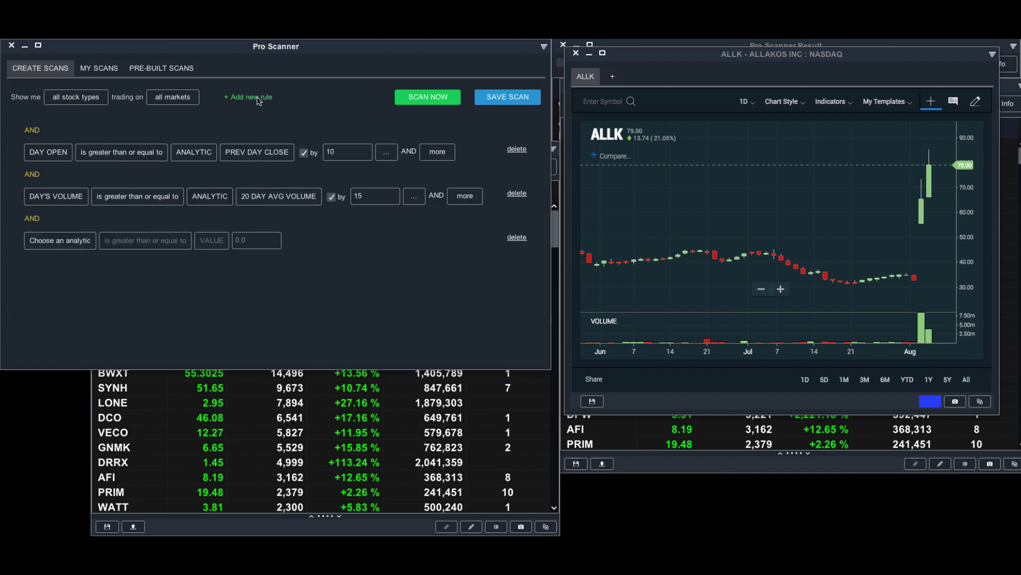
pyautogui.click(63, 242)
pyautogui.moveTo(142, 257)
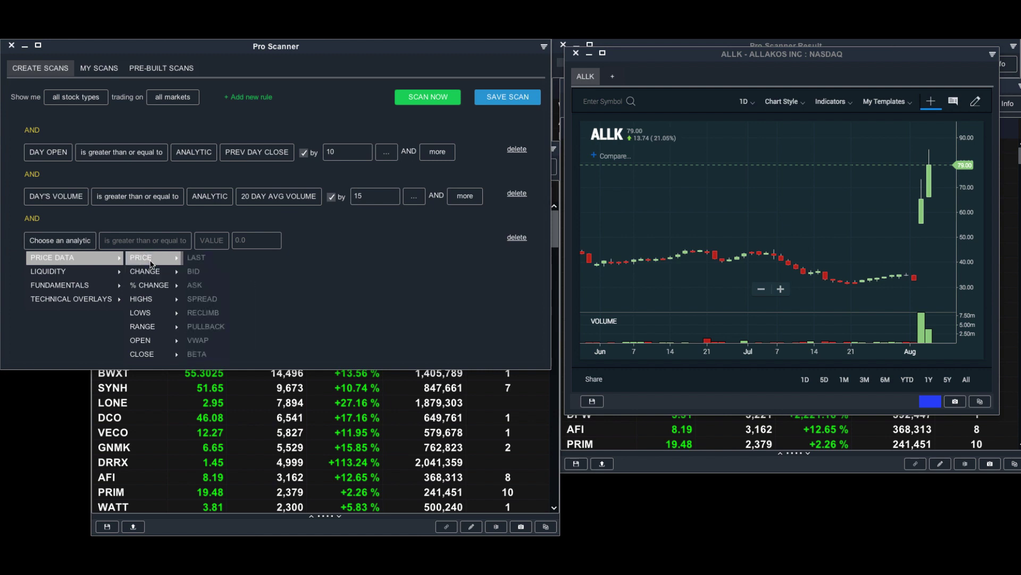
pyautogui.click(196, 258)
pyautogui.click(169, 240)
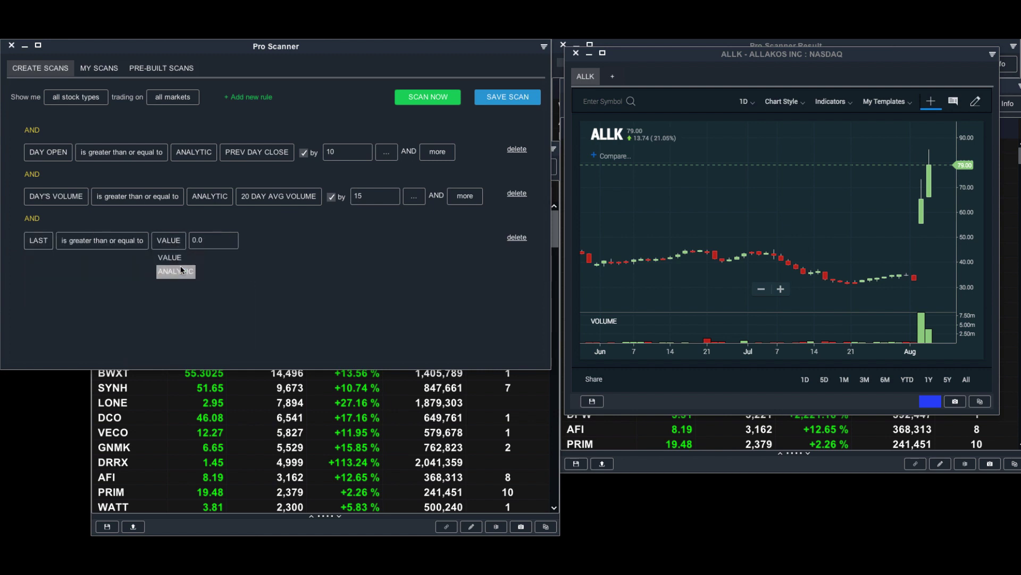
pyautogui.click(181, 271)
pyautogui.click(236, 240)
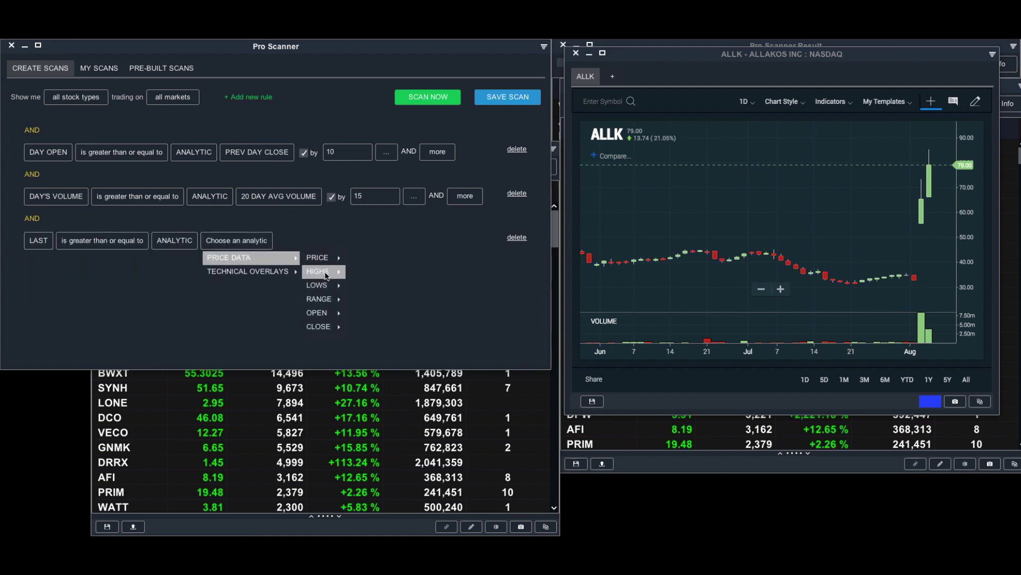
pyautogui.click(360, 313)
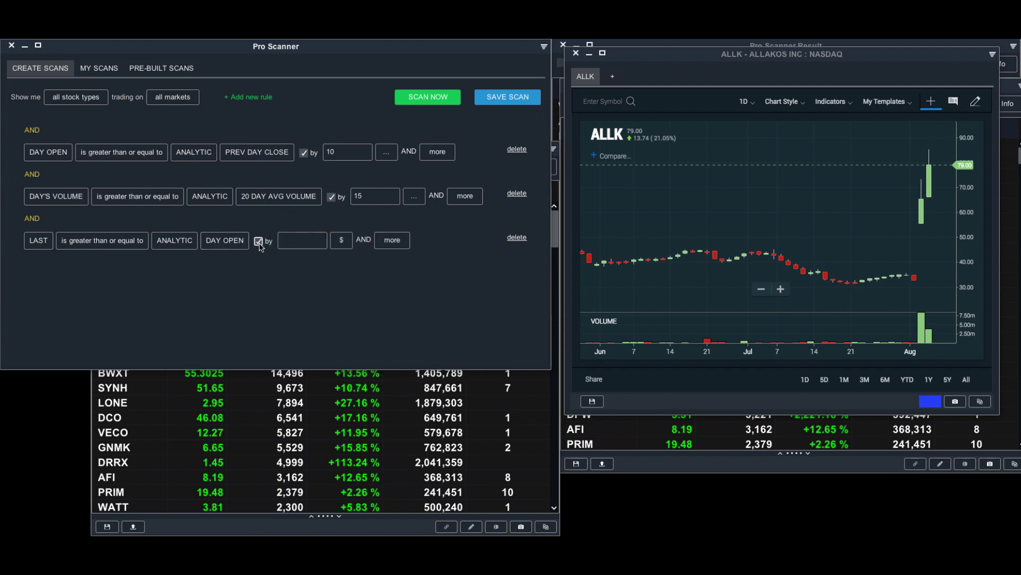
pyautogui.click(301, 240)
pyautogui.write('4')
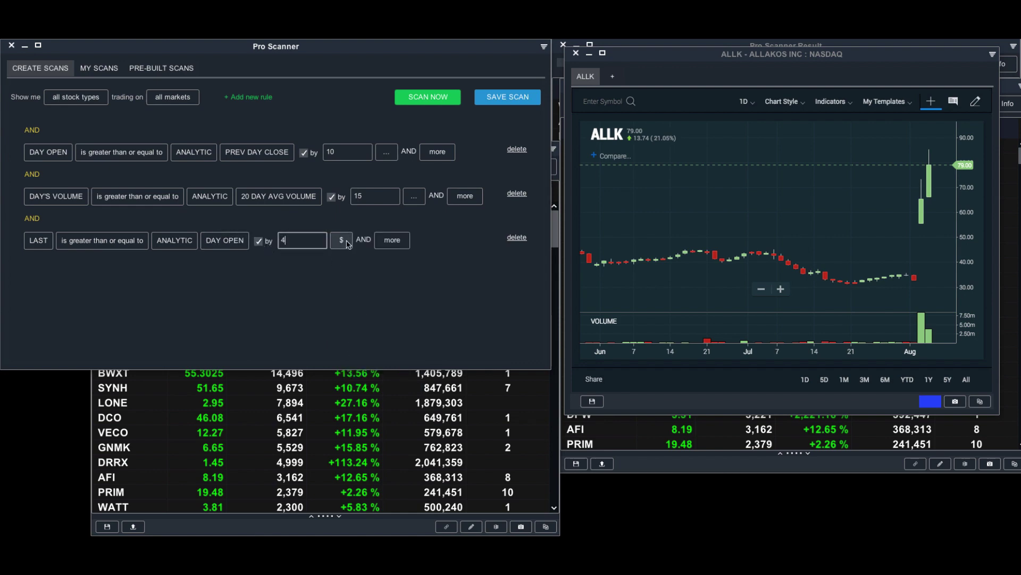
pyautogui.click(434, 99)
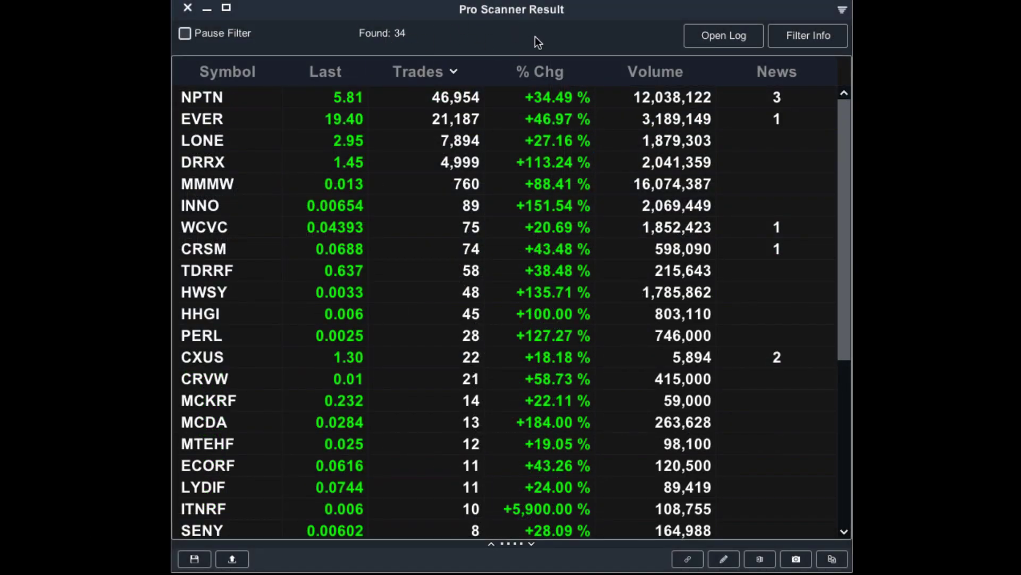
# - Click through the 34 result rows, including NPTN, EVER and DRRX
pyautogui.click(518, 100)
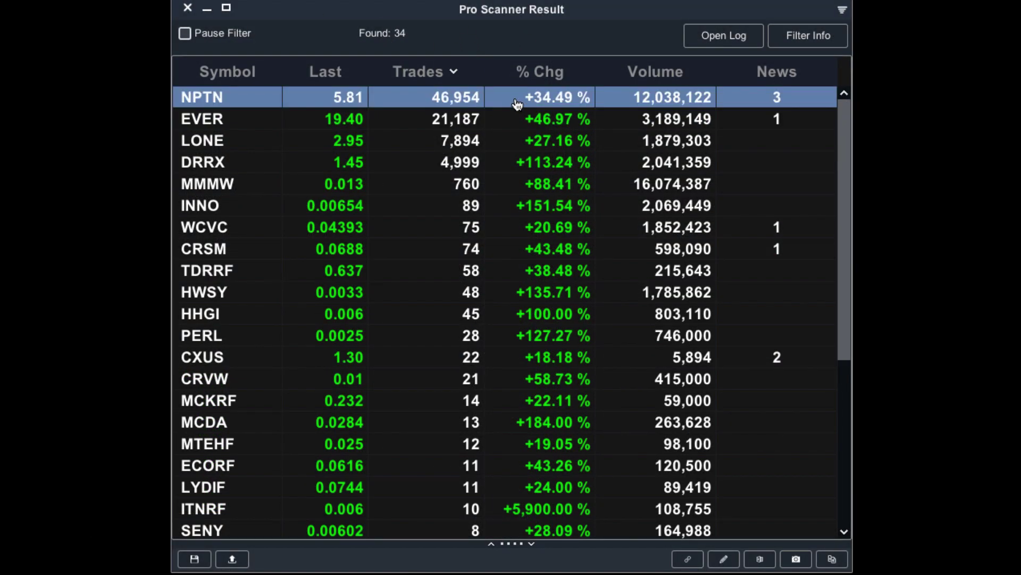
pyautogui.click(516, 146)
pyautogui.click(508, 123)
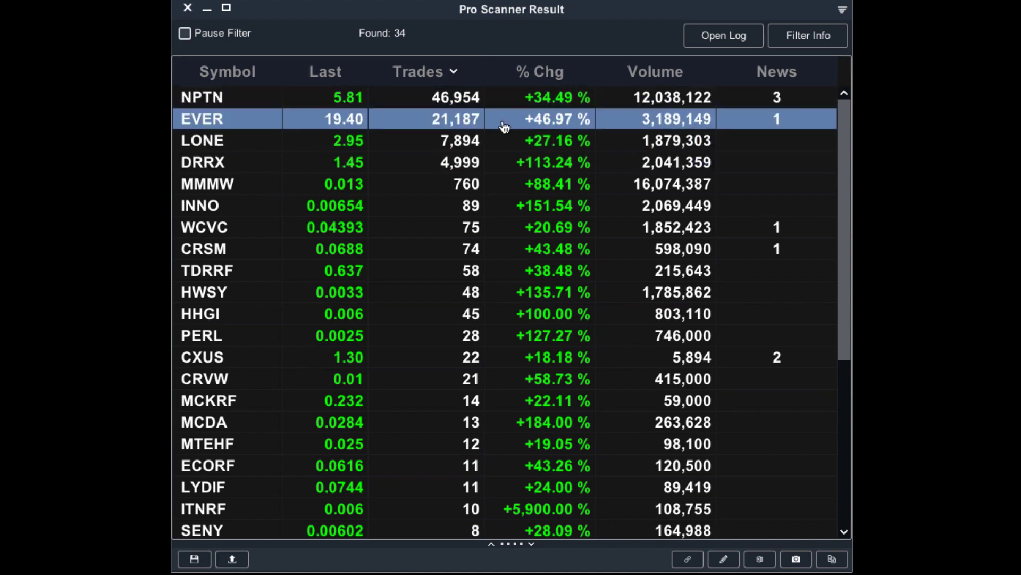
pyautogui.click(495, 162)
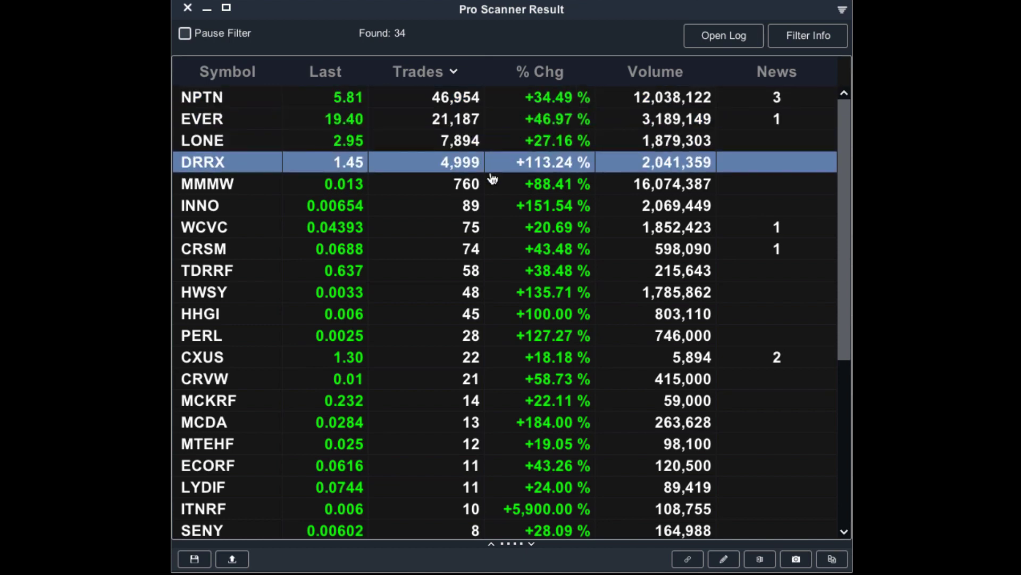
pyautogui.click(490, 183)
pyautogui.click(490, 119)
pyautogui.click(490, 162)
pyautogui.click(490, 119)
pyautogui.click(489, 142)
pyautogui.click(483, 119)
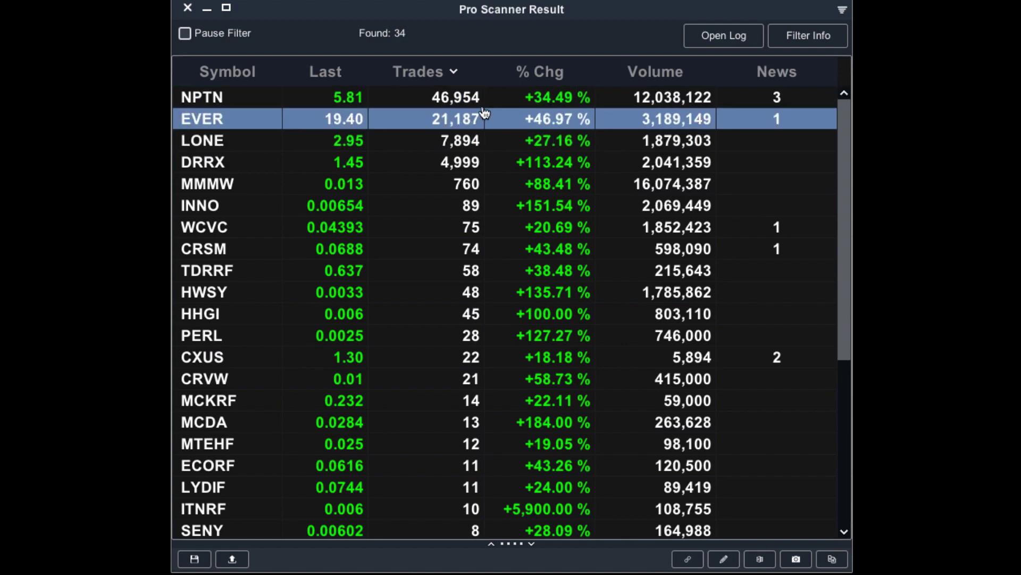
pyautogui.click(484, 162)
pyautogui.click(483, 141)
pyautogui.click(483, 183)
# - Link the results list to the chart and view the NPTN and EVER charts
pyautogui.click(482, 162)
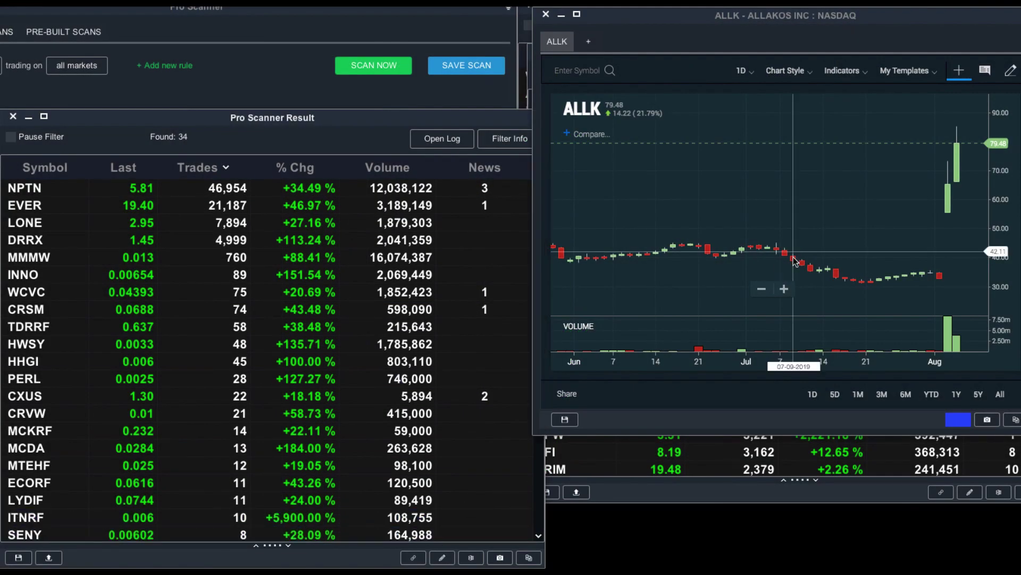
pyautogui.click(414, 557)
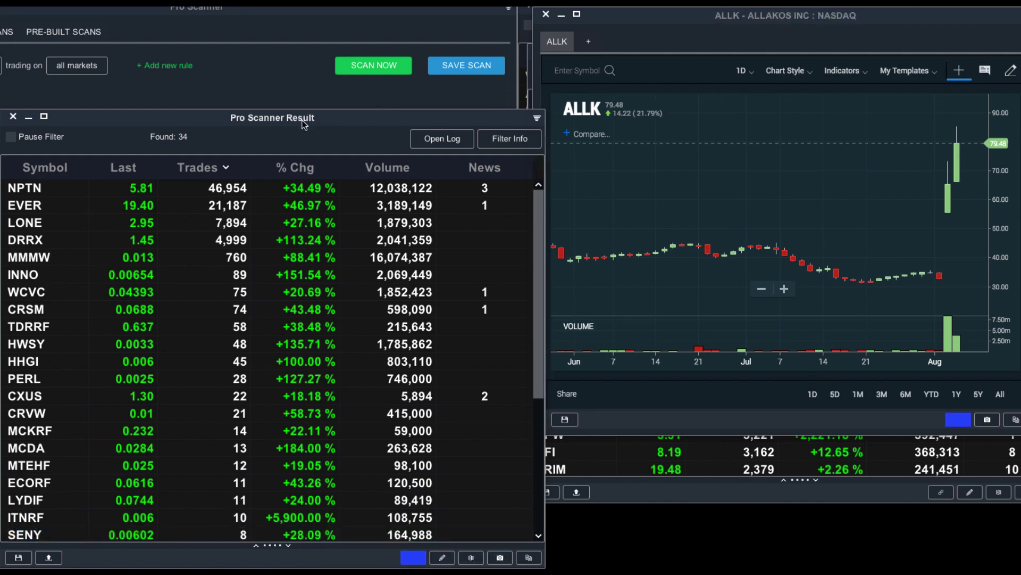
pyautogui.click(32, 188)
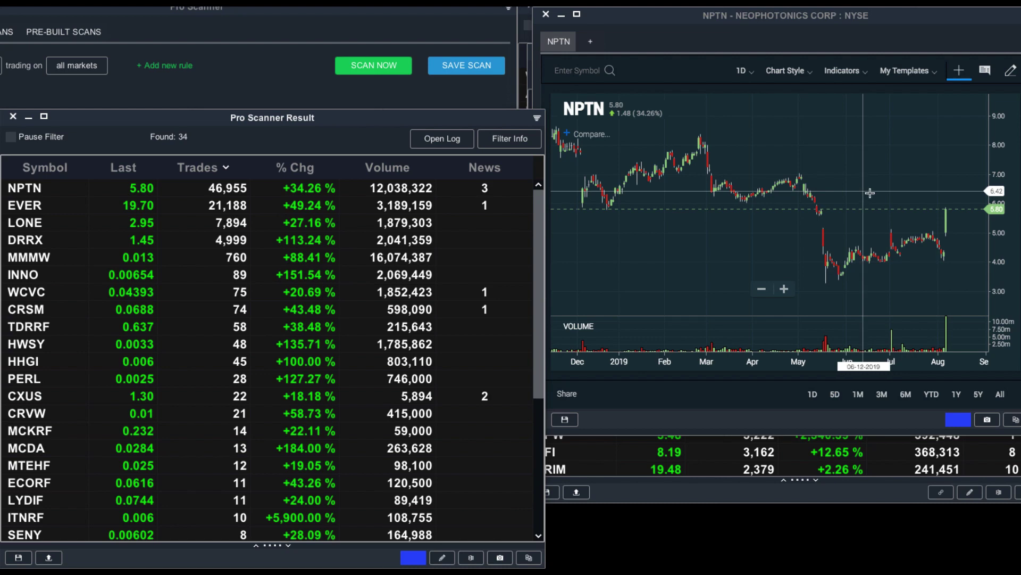
pyautogui.click(501, 206)
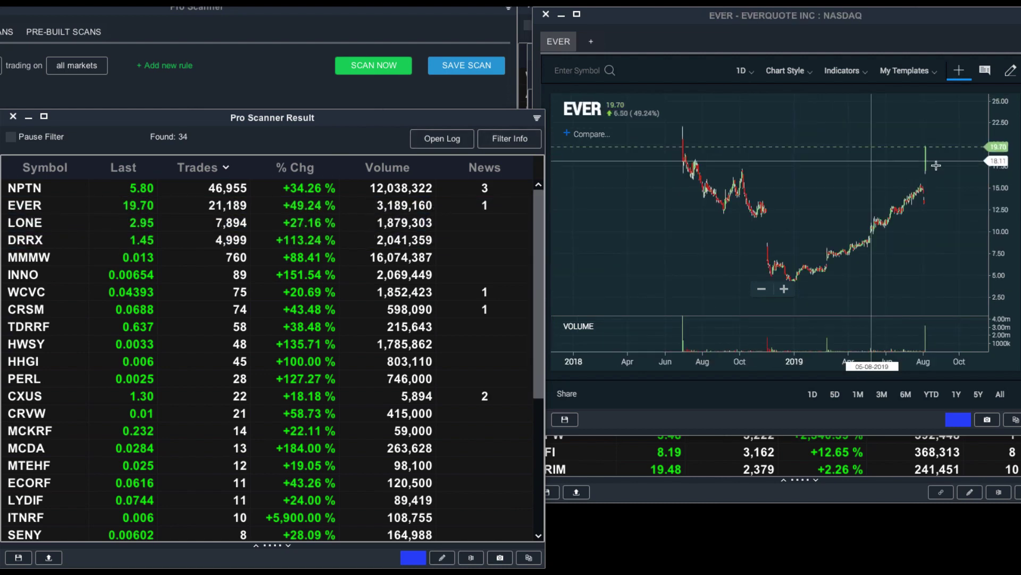
# - Zoom the chart in and out while switching to LONE's daily chart
pyautogui.scroll(1, 928, 165)
pyautogui.scroll(1, 927, 167)
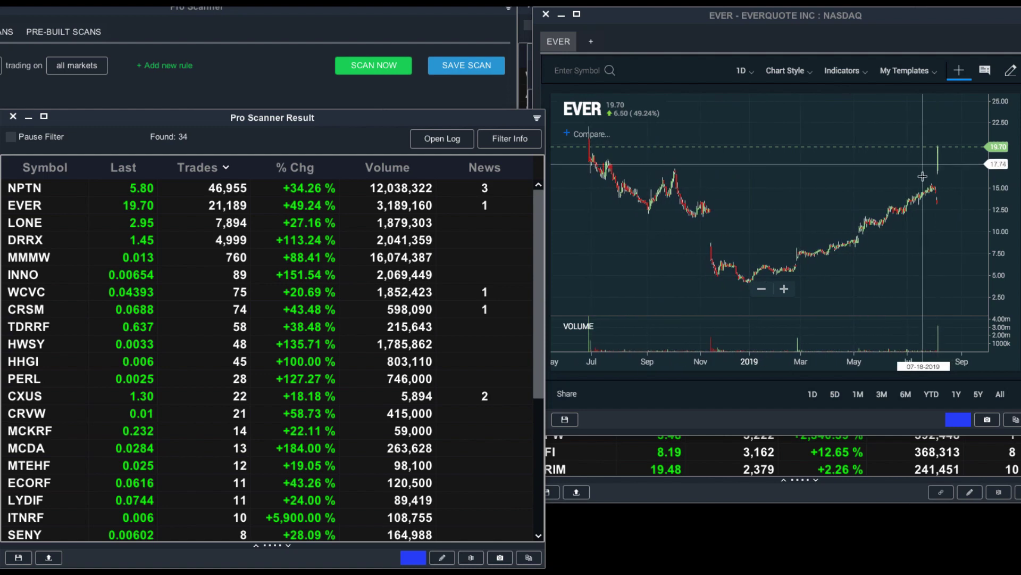
pyautogui.scroll(1, 926, 175)
pyautogui.click(373, 223)
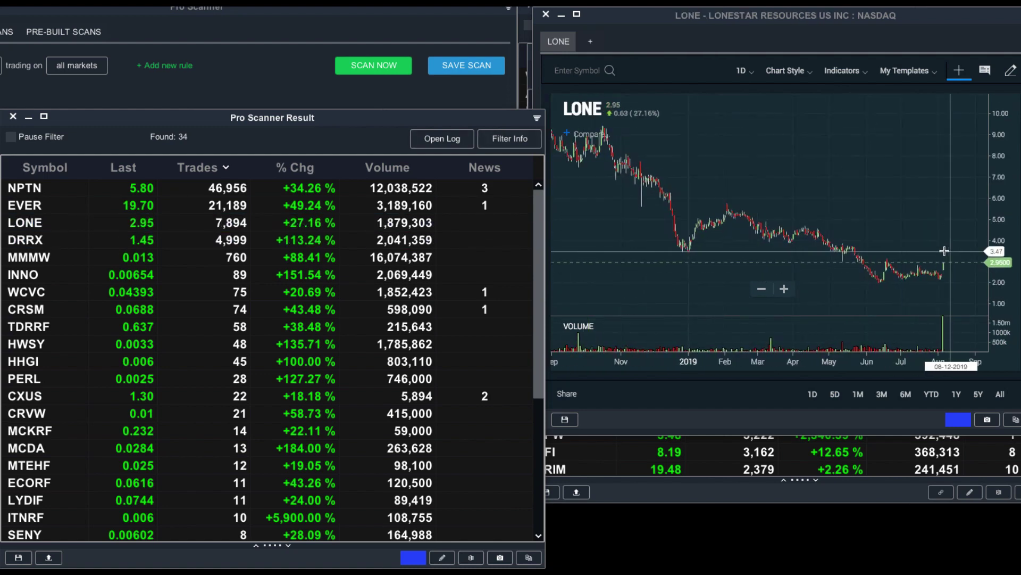
pyautogui.scroll(3, 945, 251)
pyautogui.scroll(2, 944, 250)
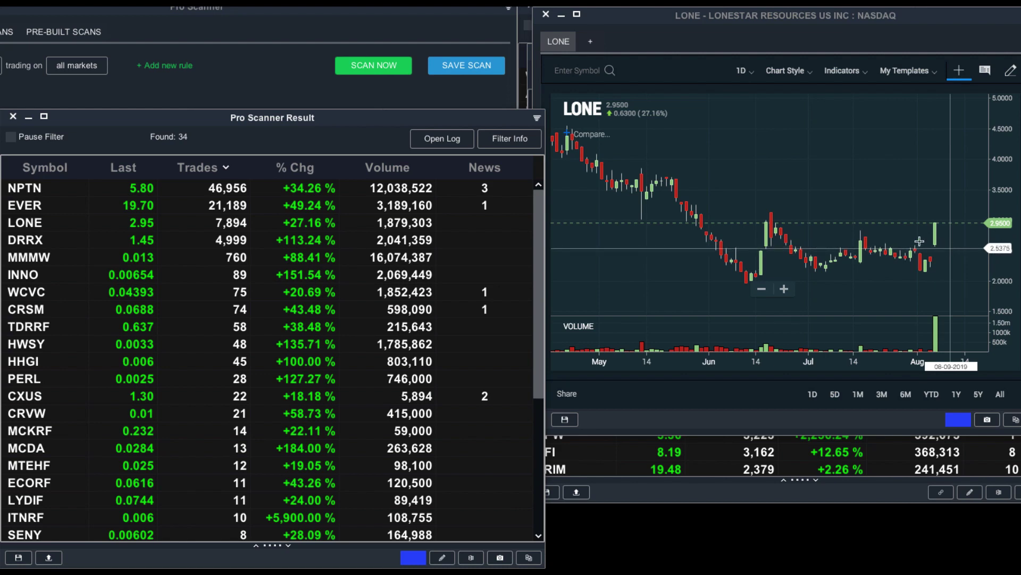
pyautogui.scroll(-3, 894, 234)
pyautogui.scroll(-2, 894, 235)
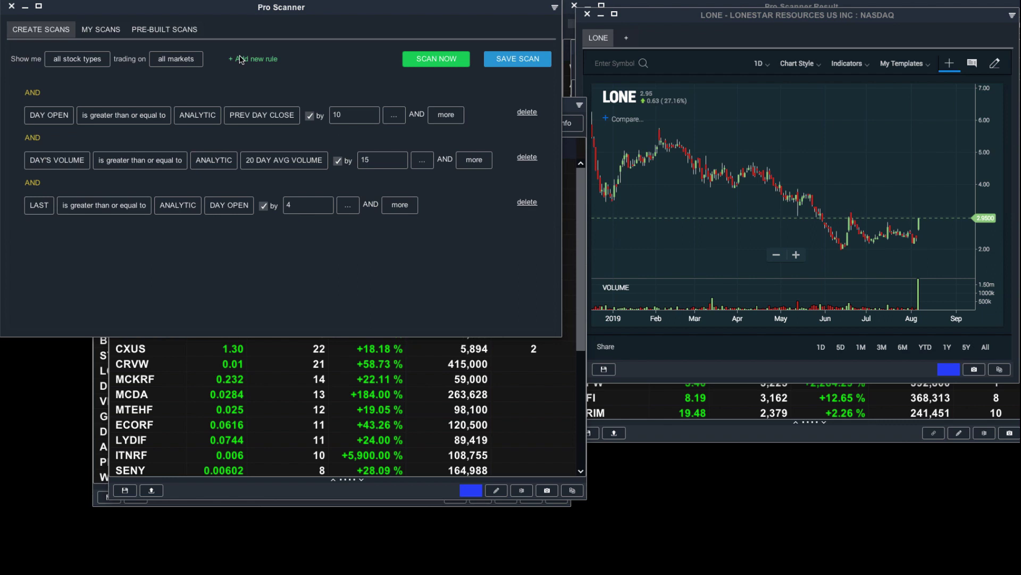
# - Add a fourth rule LAST ≥ 40 DAY HIGH and rerun the scan, returning 15 matches
pyautogui.click(240, 59)
pyautogui.click(49, 250)
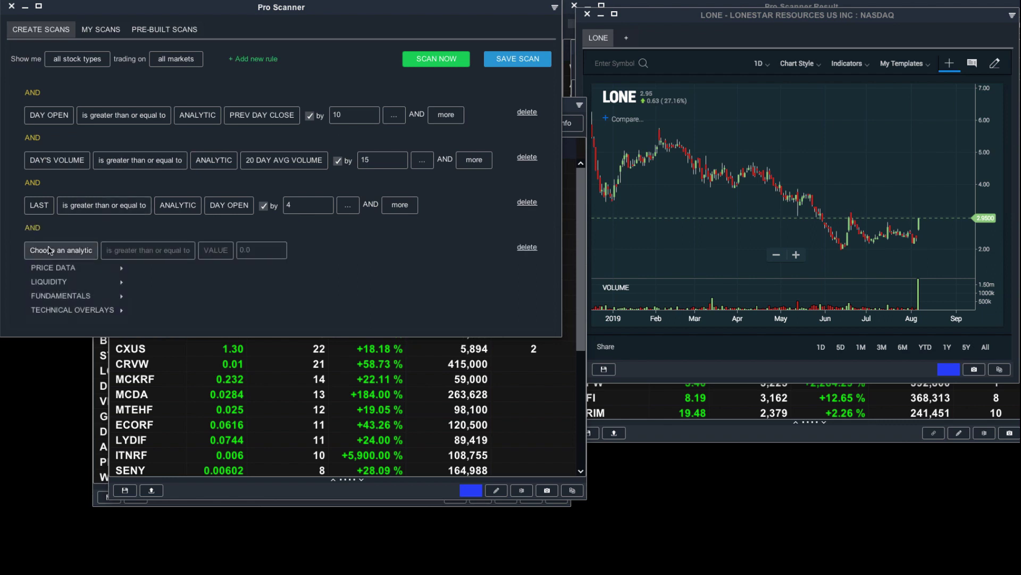
pyautogui.moveTo(144, 267)
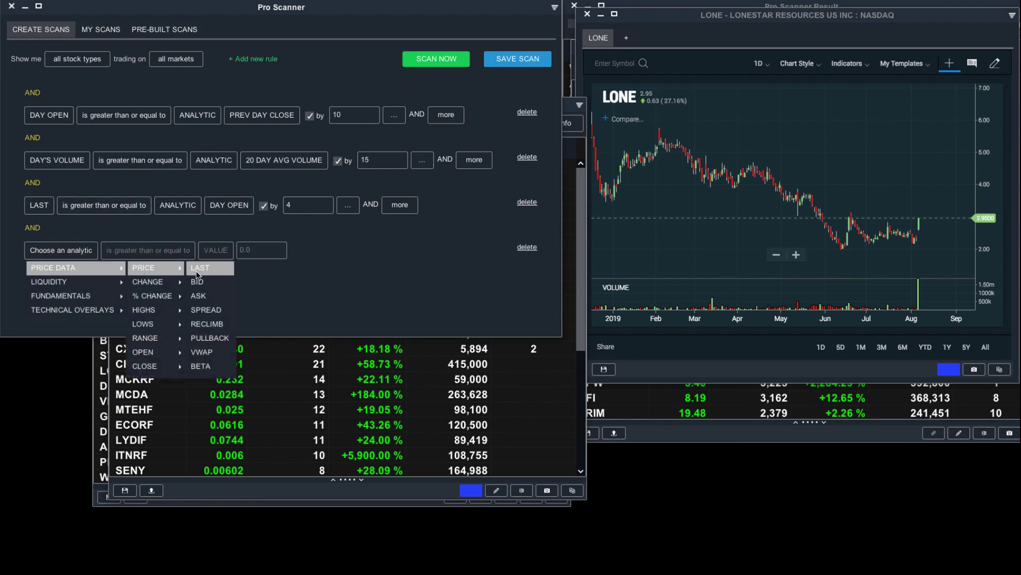
pyautogui.click(196, 275)
pyautogui.click(171, 250)
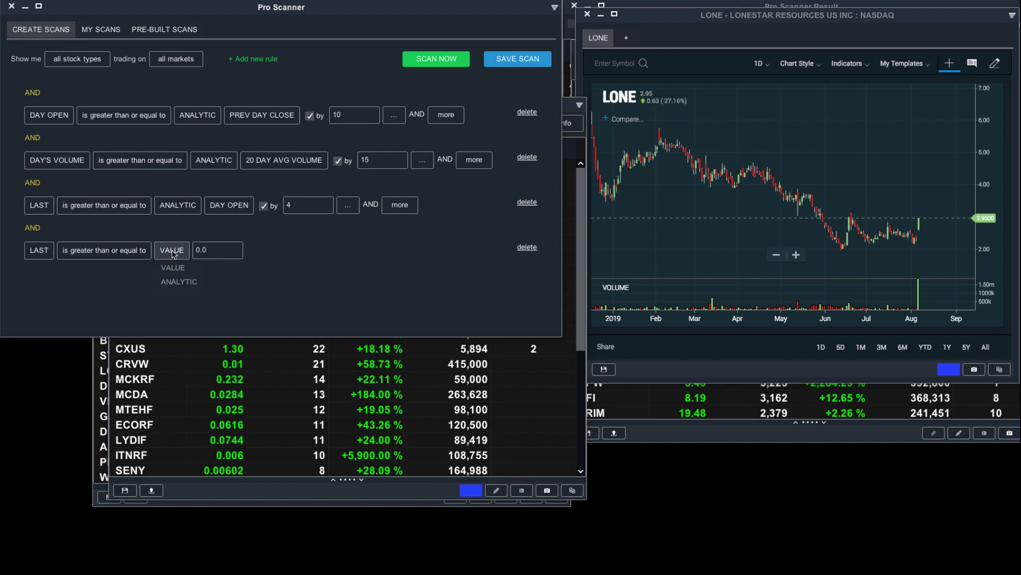
pyautogui.click(179, 281)
pyautogui.click(241, 250)
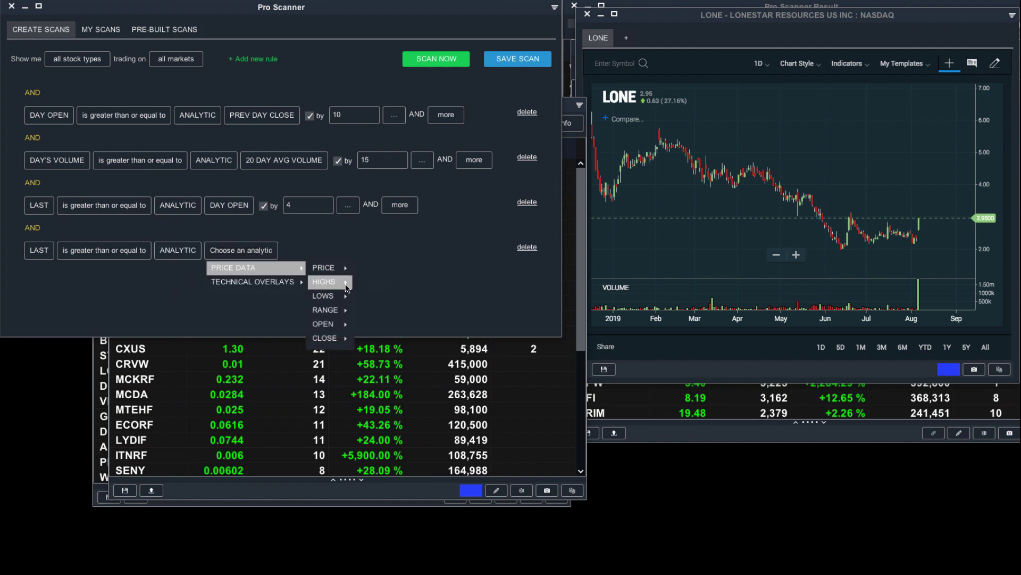
pyautogui.moveTo(324, 282)
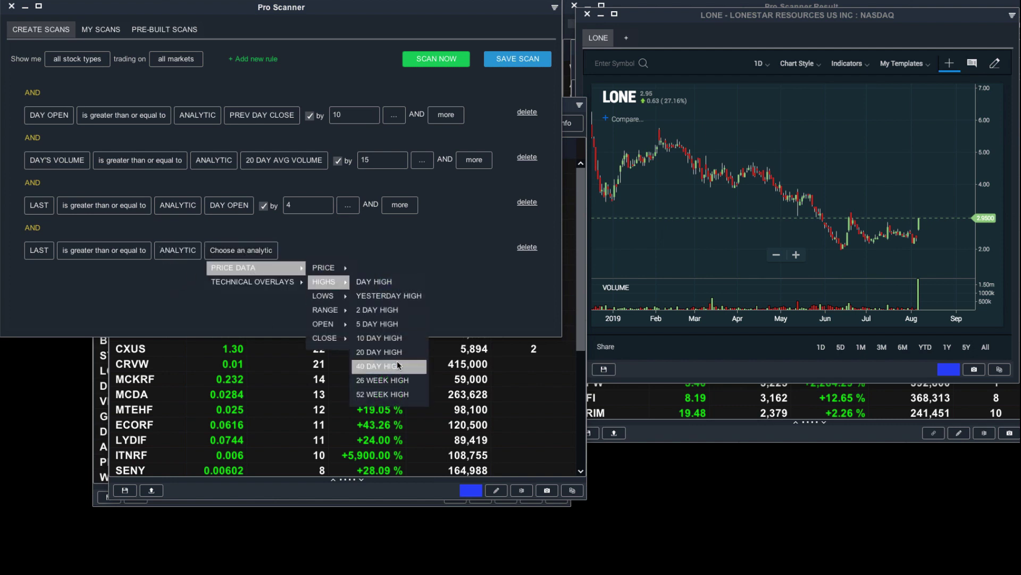
pyautogui.click(399, 366)
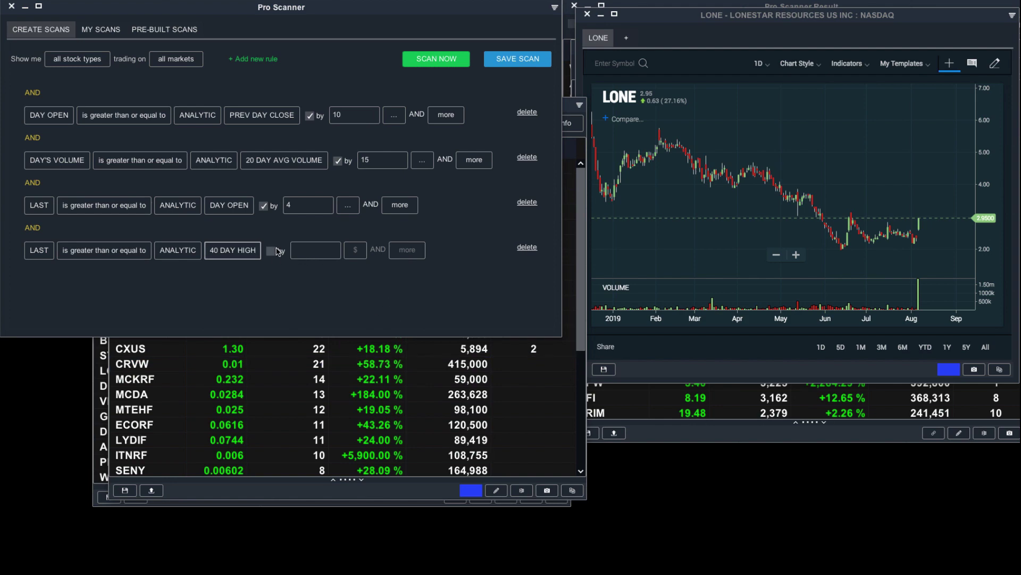
pyautogui.click(438, 59)
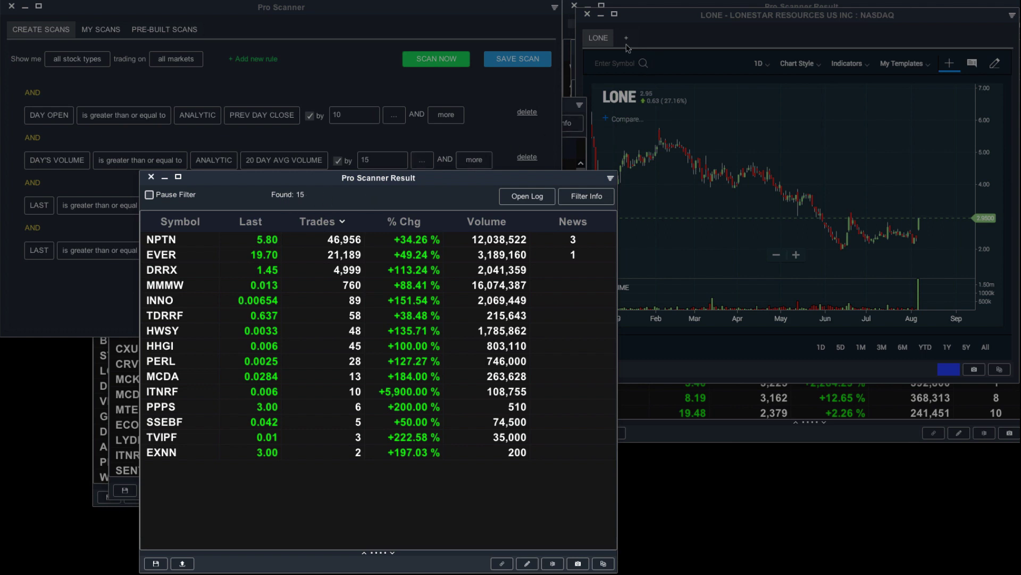
# - Move the results aside, chart NPTN, EVER, DRRX, then NPTN again, and return to the rules
pyautogui.moveTo(466, 179); pyautogui.dragTo(418, 182)
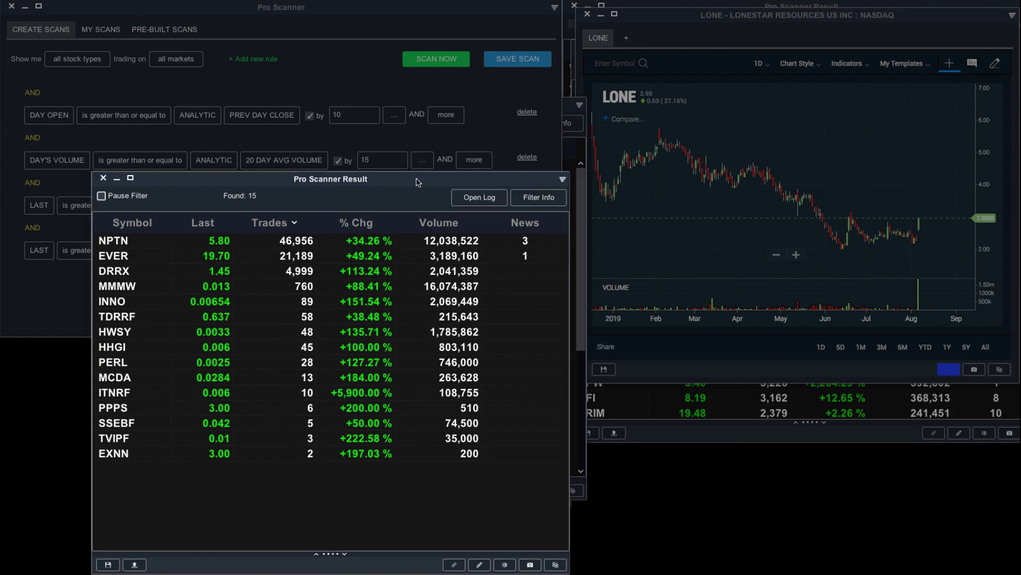
pyautogui.click(154, 244)
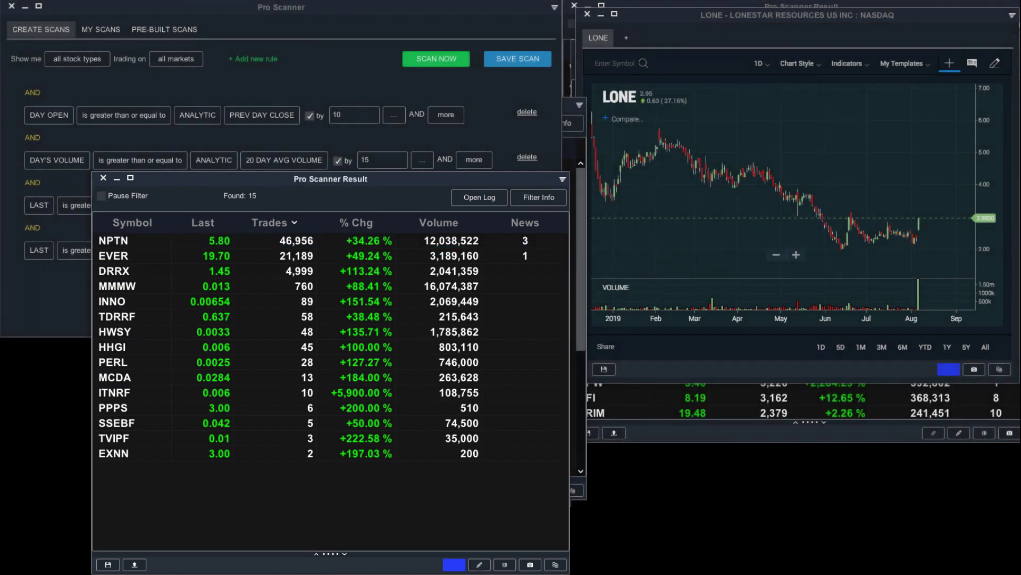
pyautogui.click(130, 242)
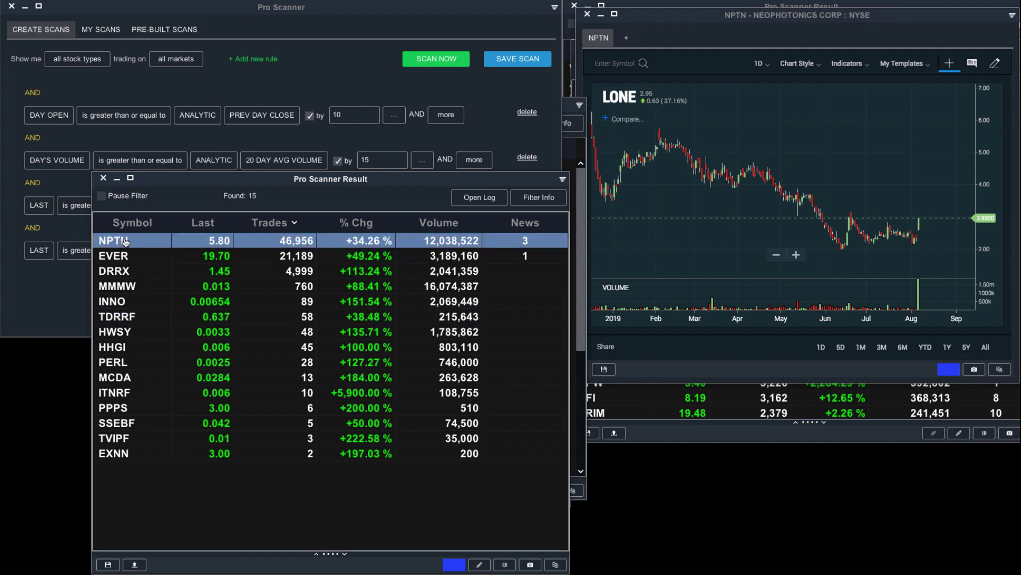
pyautogui.click(126, 259)
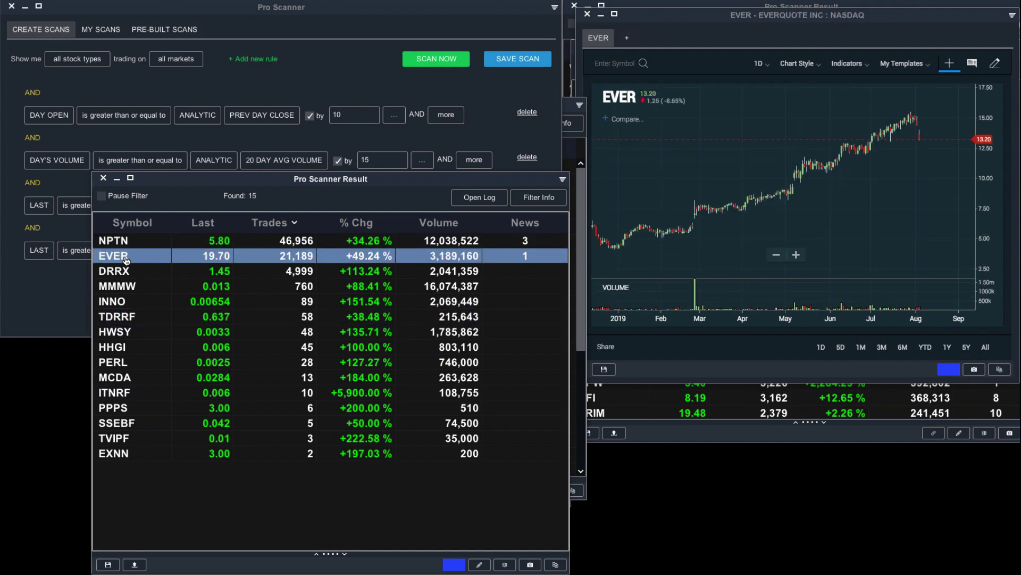
pyautogui.click(120, 274)
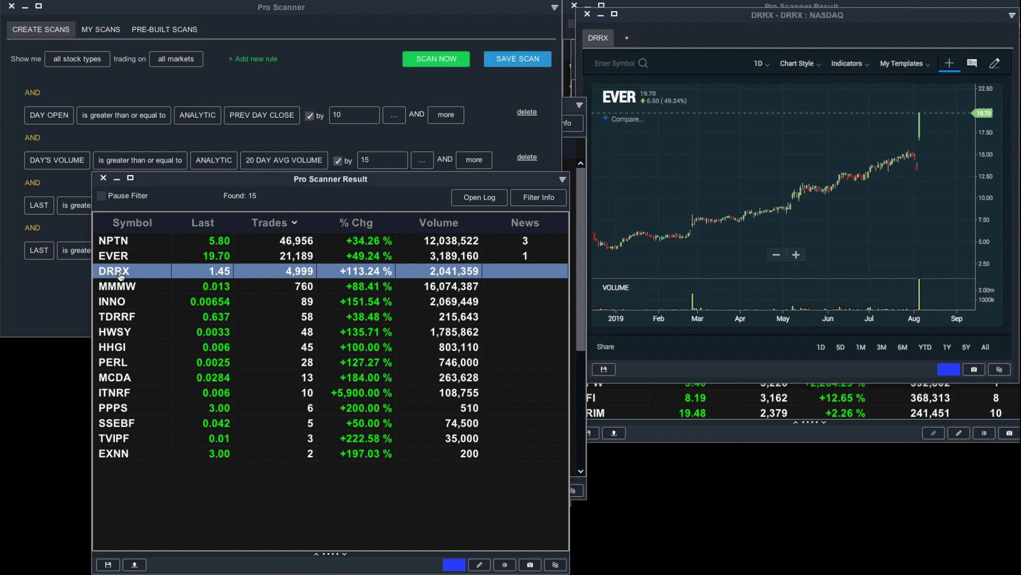
pyautogui.click(120, 242)
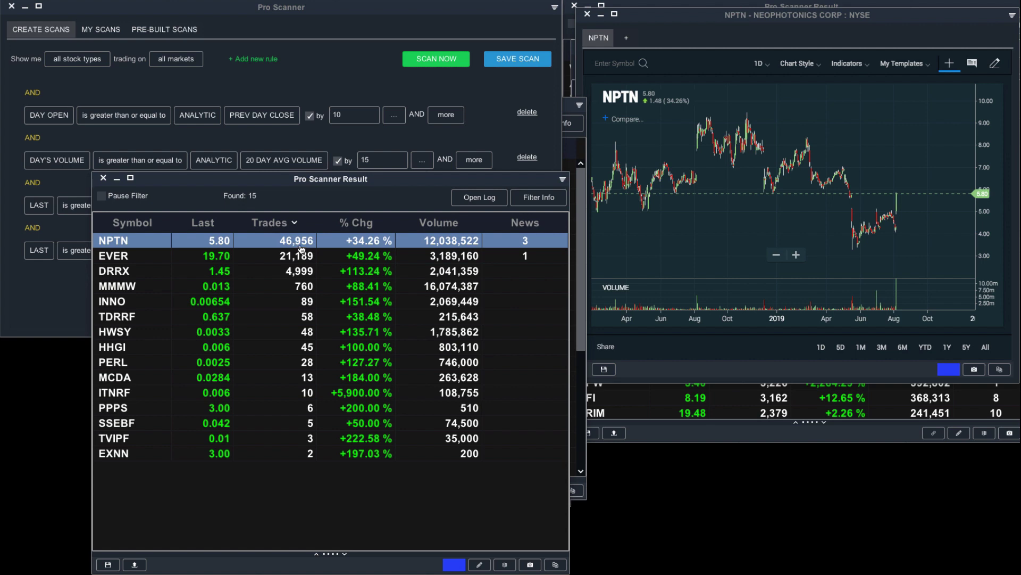
pyautogui.click(345, 90)
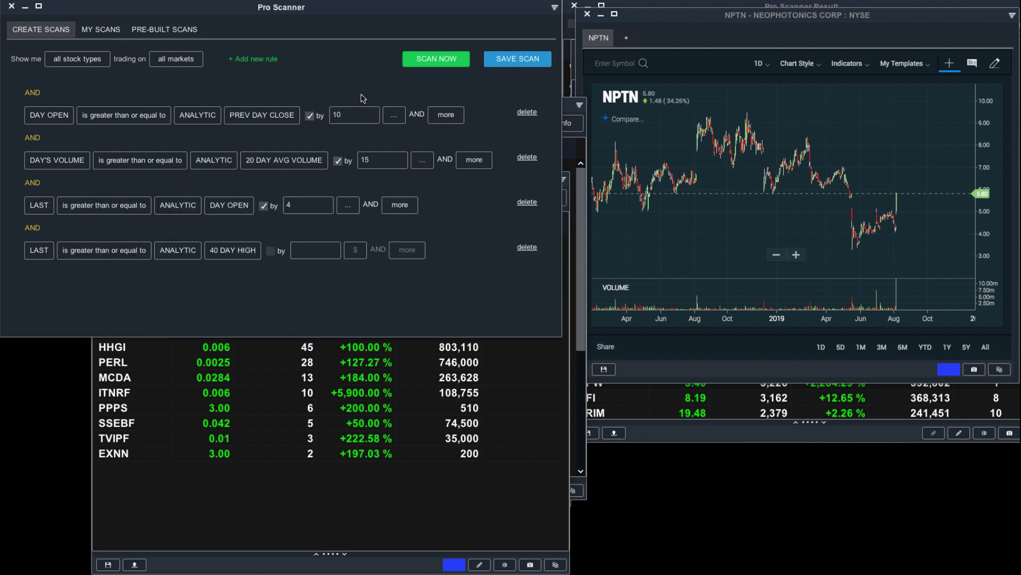
# - Save the scan under the name 'Strong Gappers'
pyautogui.click(512, 69)
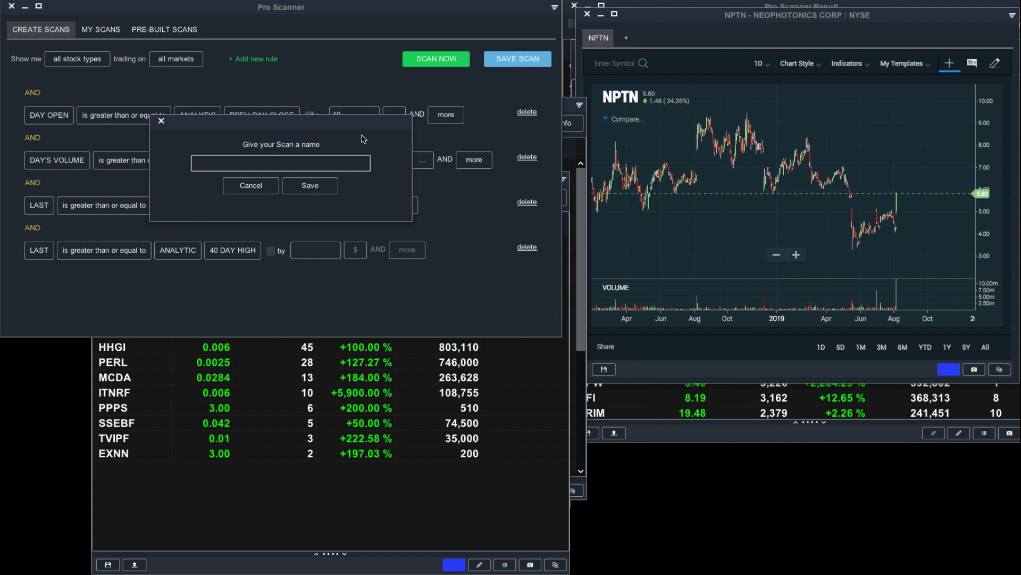
pyautogui.write('Strong Gapper')
pyautogui.write('s')
pyautogui.click(331, 189)
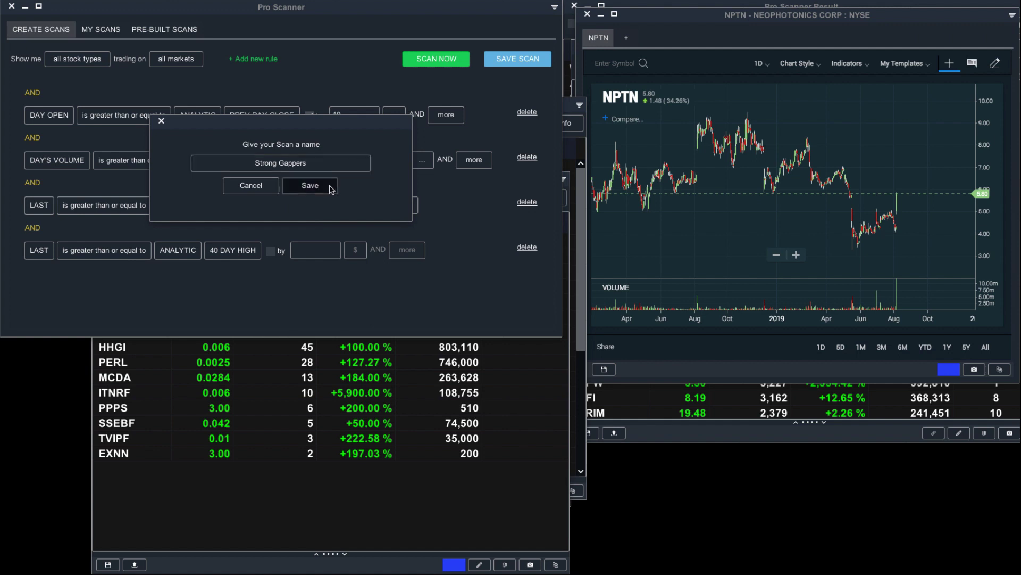
# - Load Strong Gappers from My Scans and run it, listing 15 matches
pyautogui.click(104, 35)
pyautogui.click(58, 58)
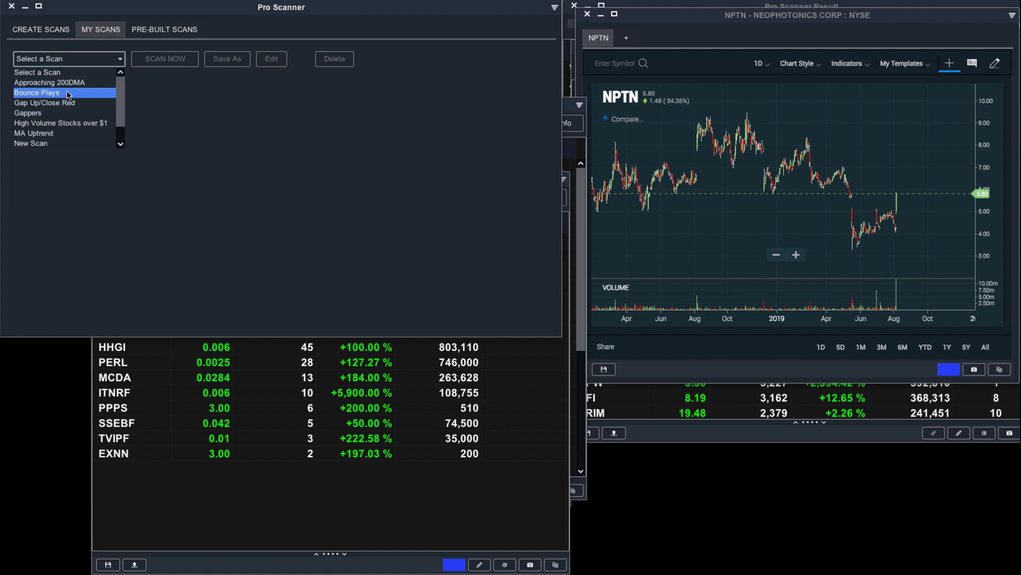
pyautogui.scroll(-2, 68, 95)
pyautogui.click(40, 143)
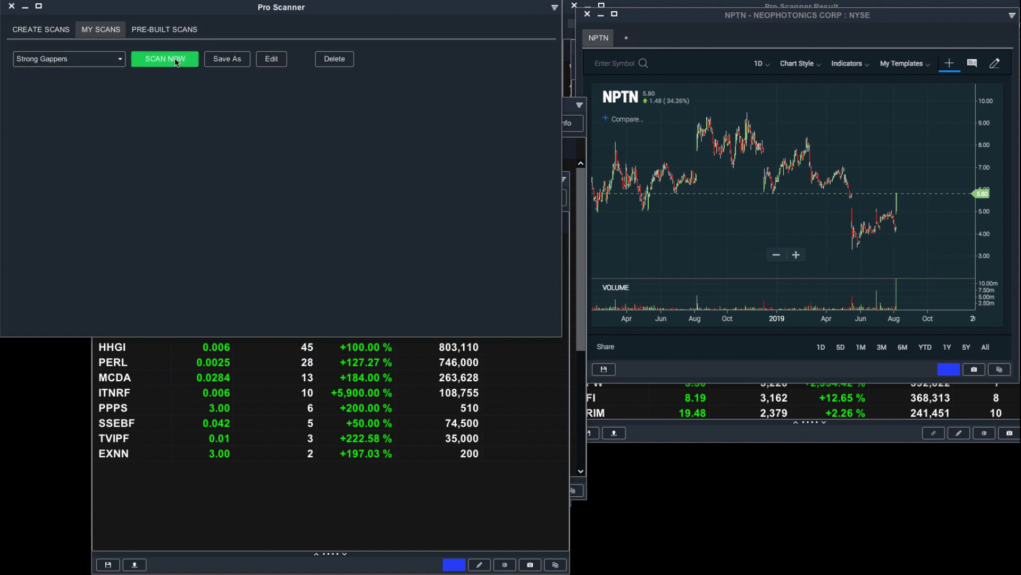
pyautogui.click(175, 60)
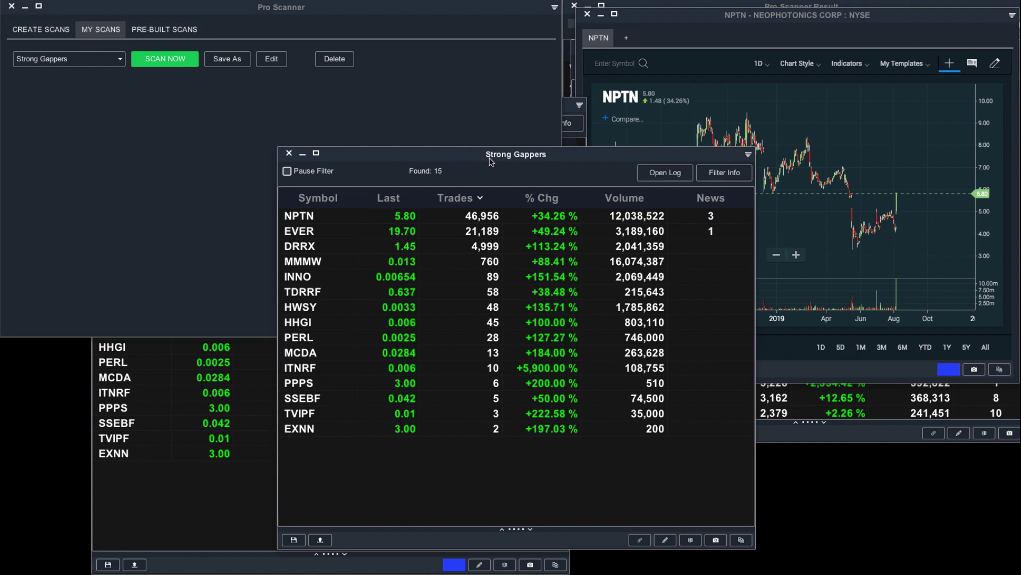
# - Select NPTN in the Strong Gappers results, then bring NPTN's chart to the front
pyautogui.click(234, 154)
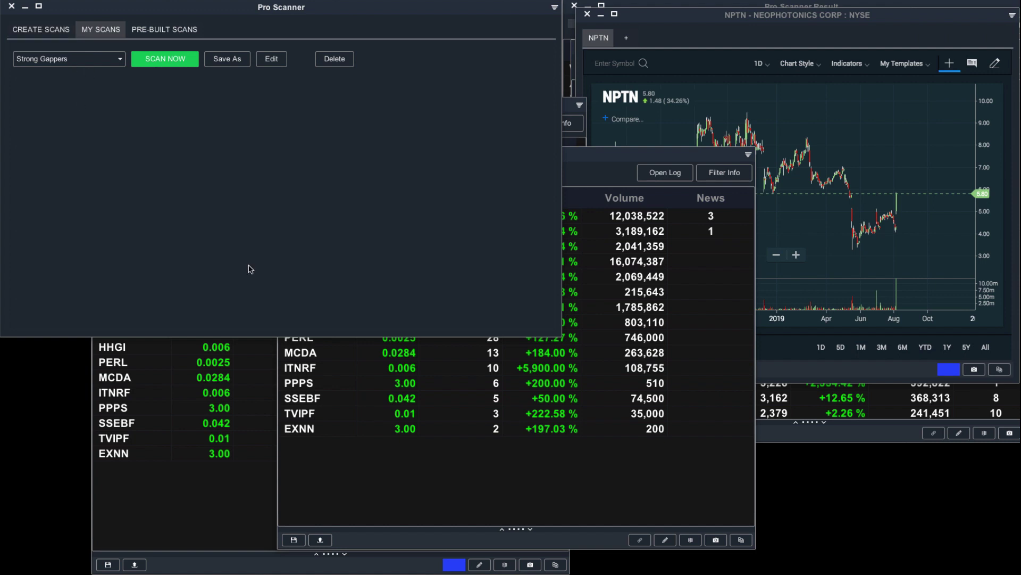
pyautogui.click(597, 159)
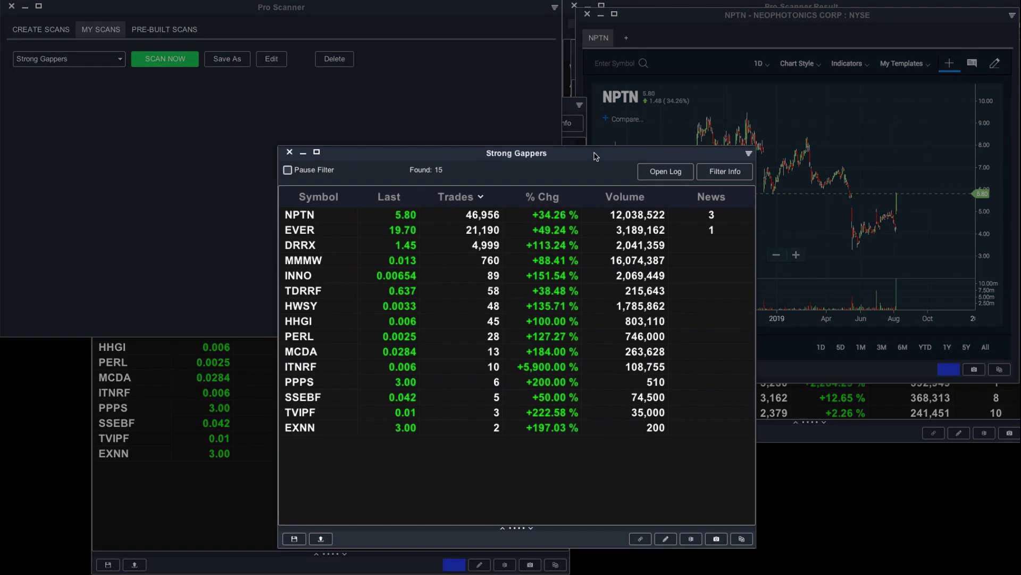
pyautogui.click(567, 218)
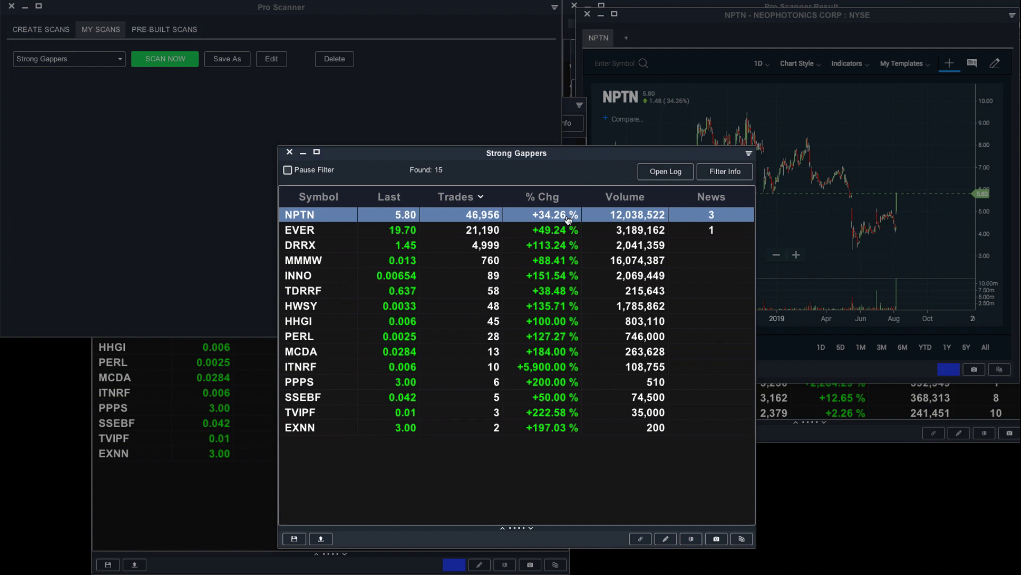
pyautogui.click(366, 500)
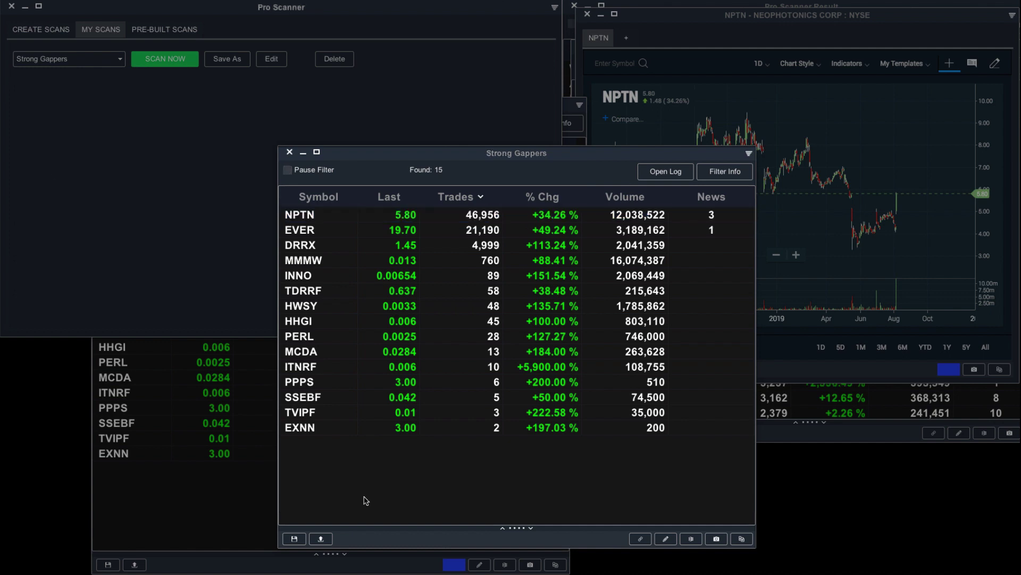
pyautogui.click(366, 500)
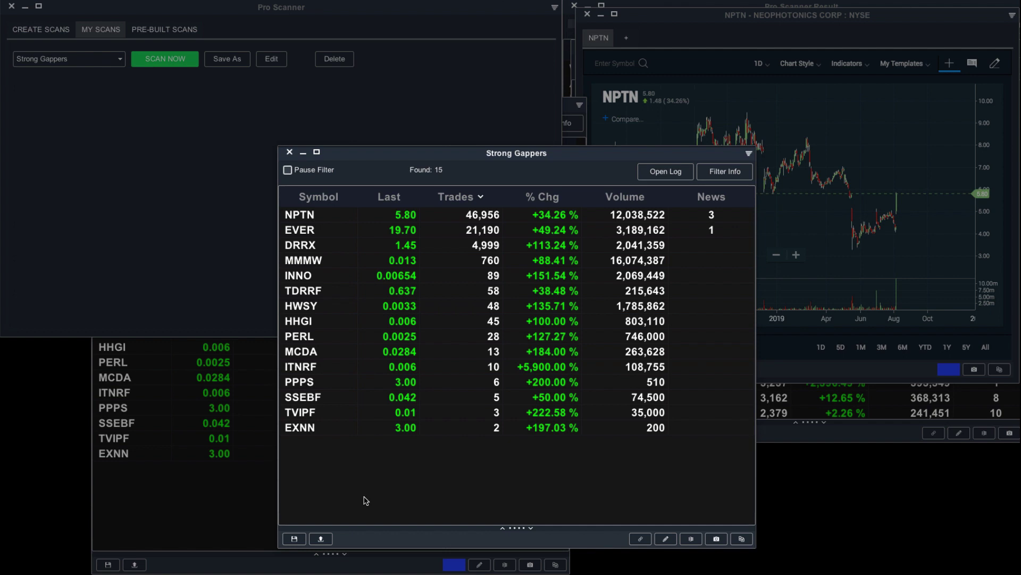
pyautogui.click(161, 162)
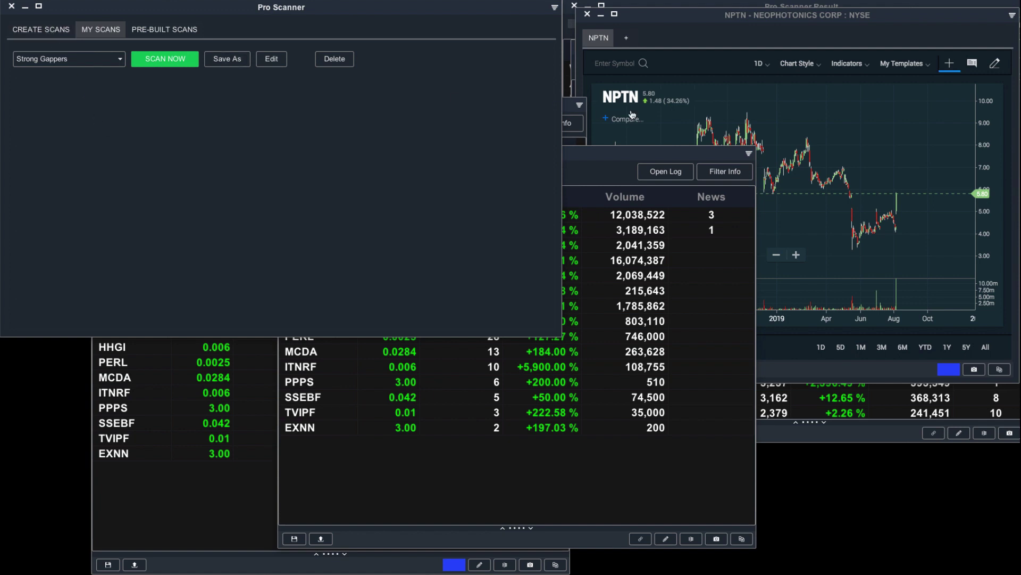
pyautogui.click(760, 105)
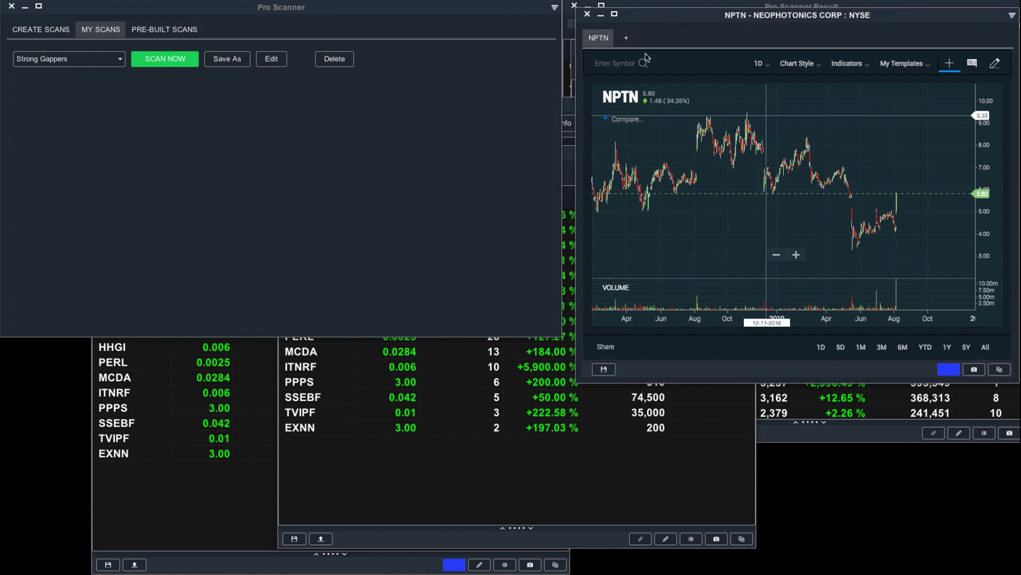
# - Drag the NPTN chart down about 110 px, revealing the 413- and 65-match result lists
pyautogui.moveTo(739, 18); pyautogui.dragTo(736, 78)
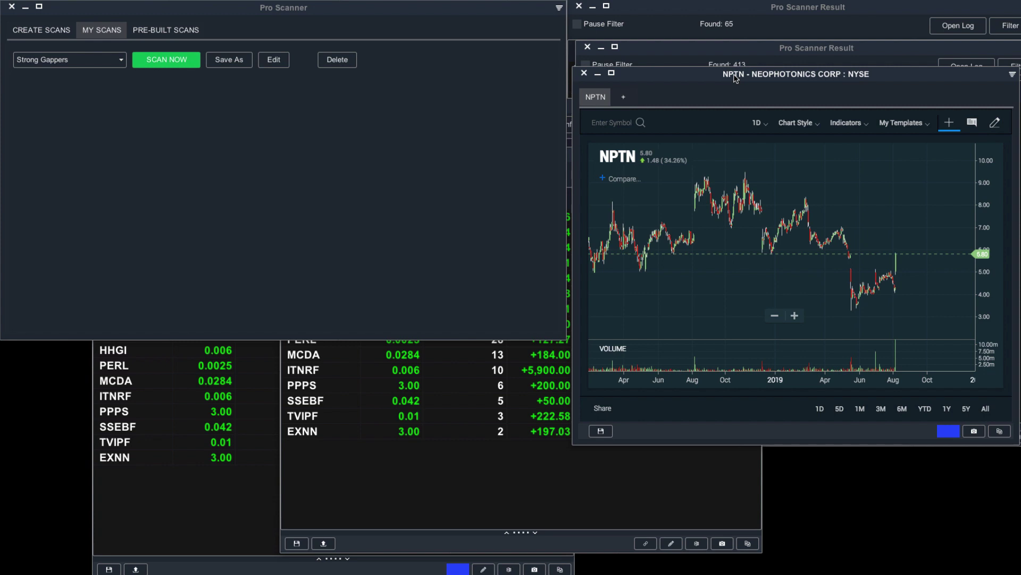